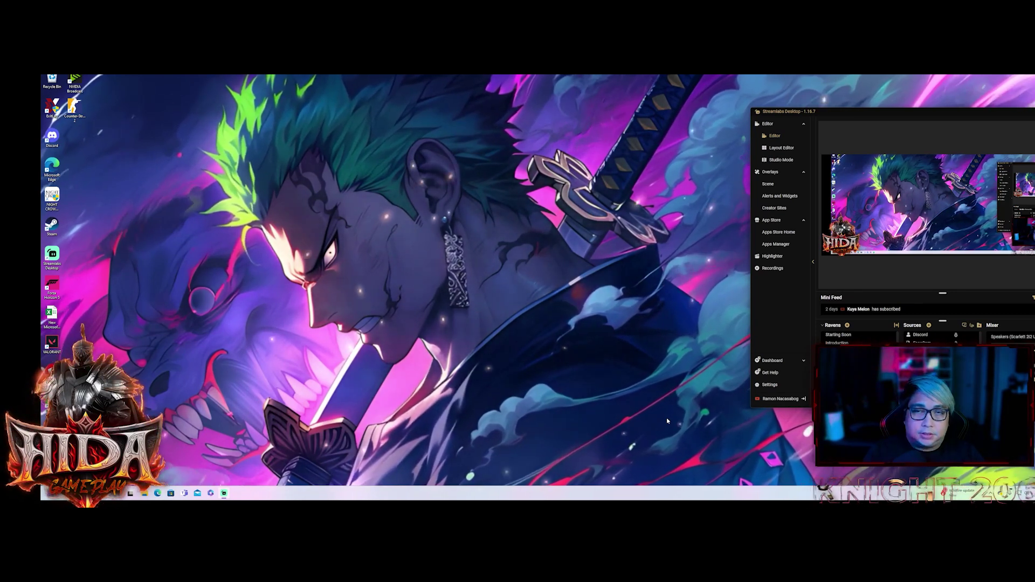
Step: Reach the Windows Graphics settings page via the search panel's Recent list
key(super+s)
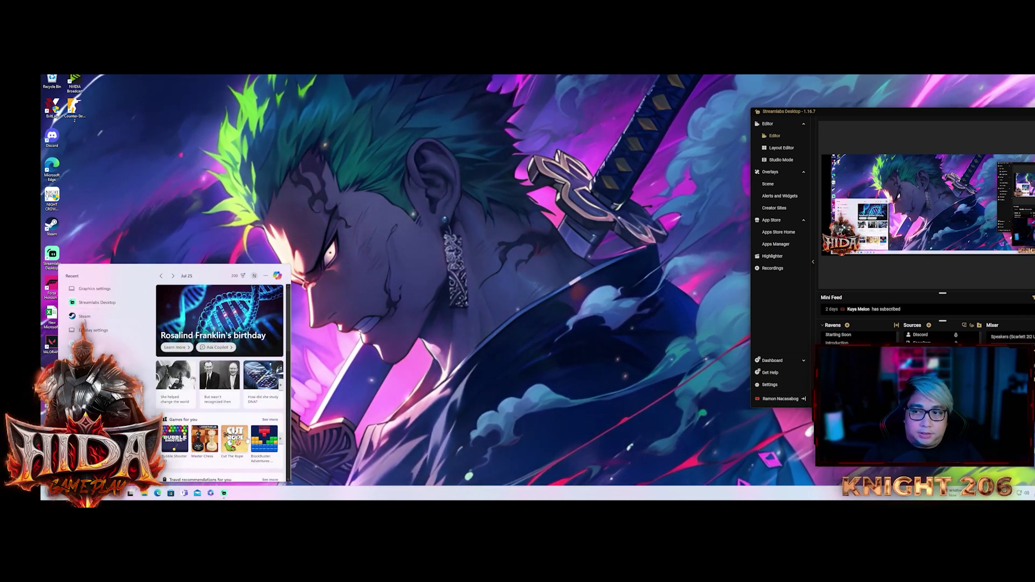
click(97, 287)
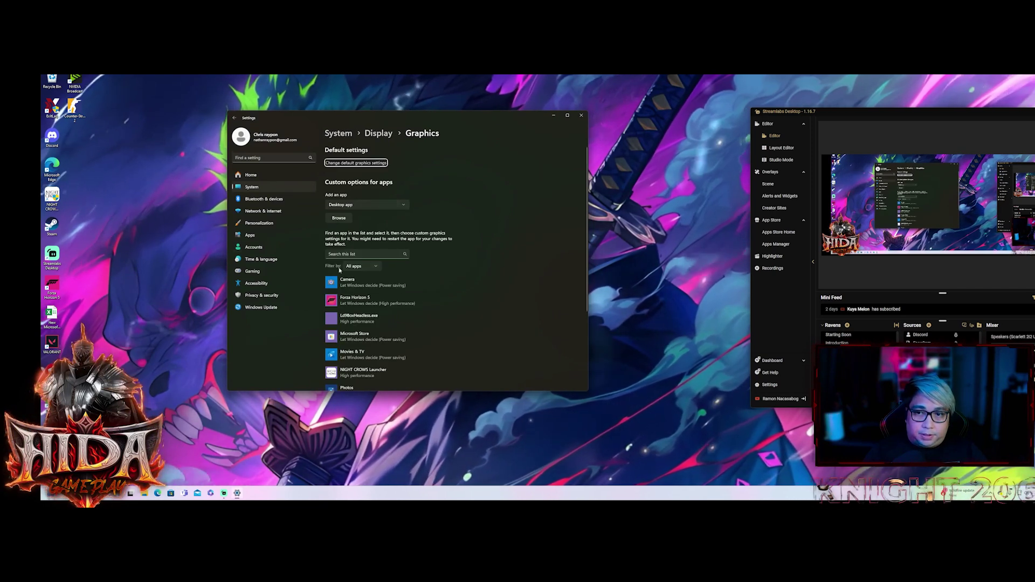
scroll(427, 303, down, 2)
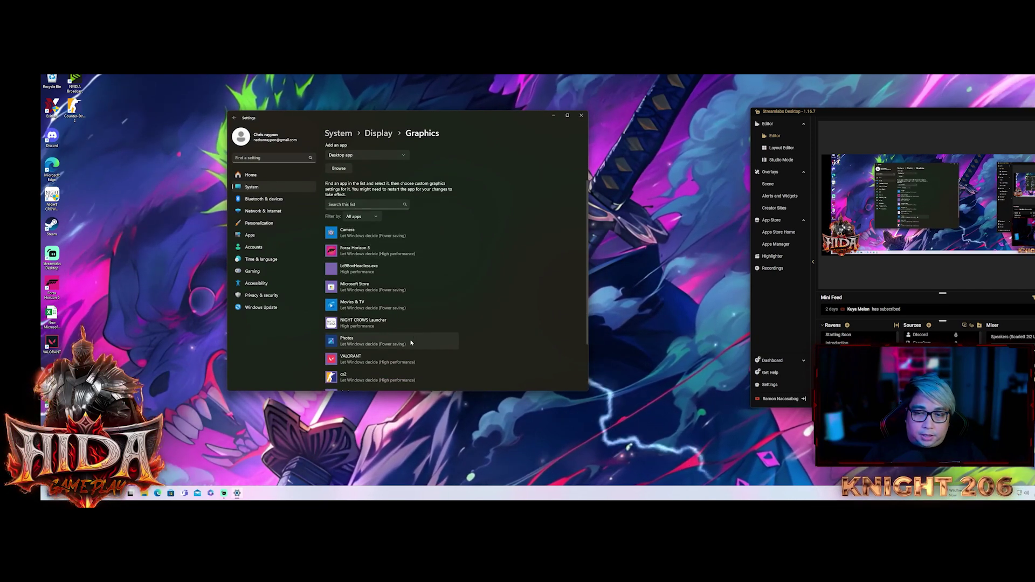
scroll(411, 343, up, 1)
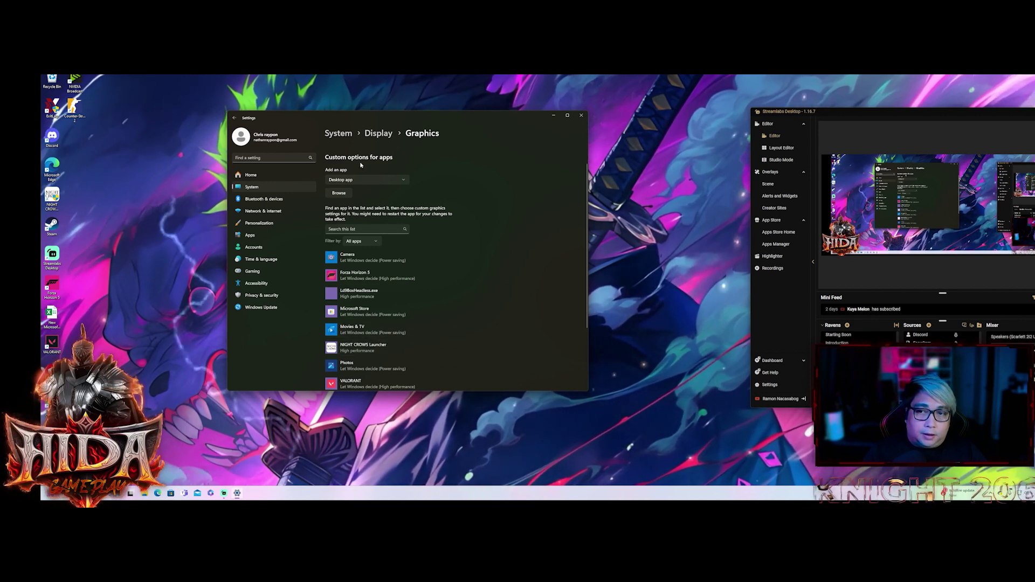
click(346, 194)
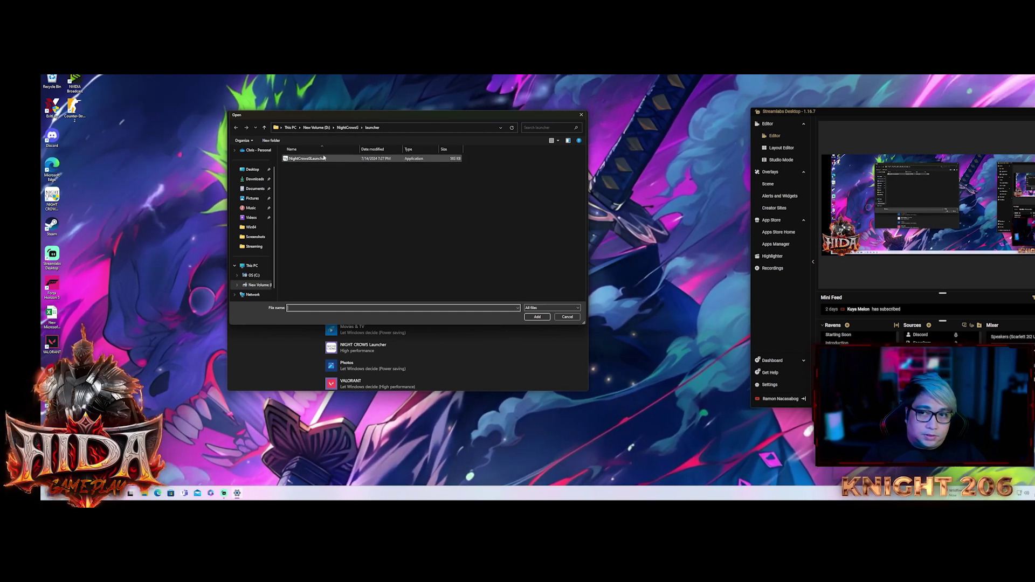
click(287, 159)
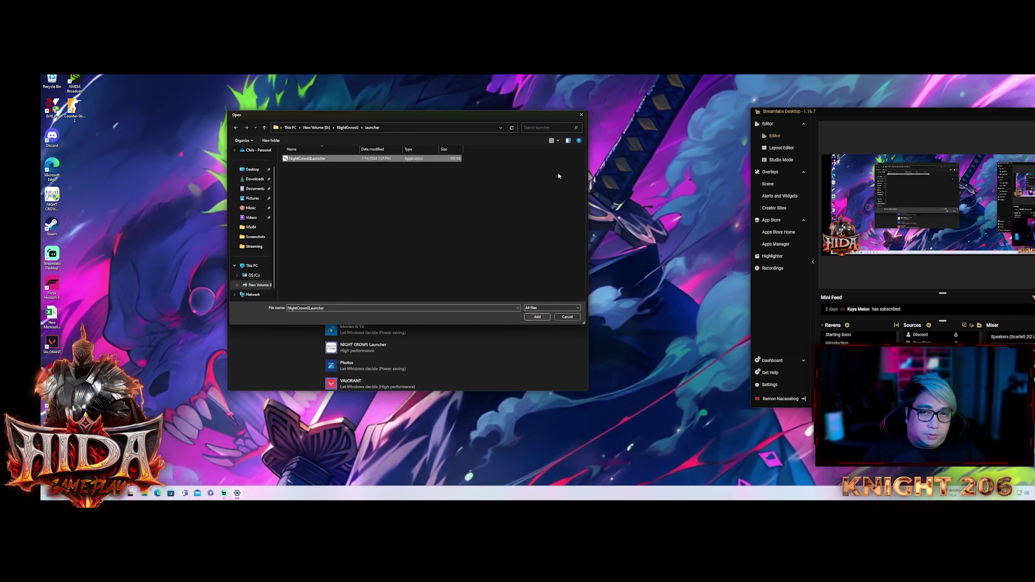
click(580, 116)
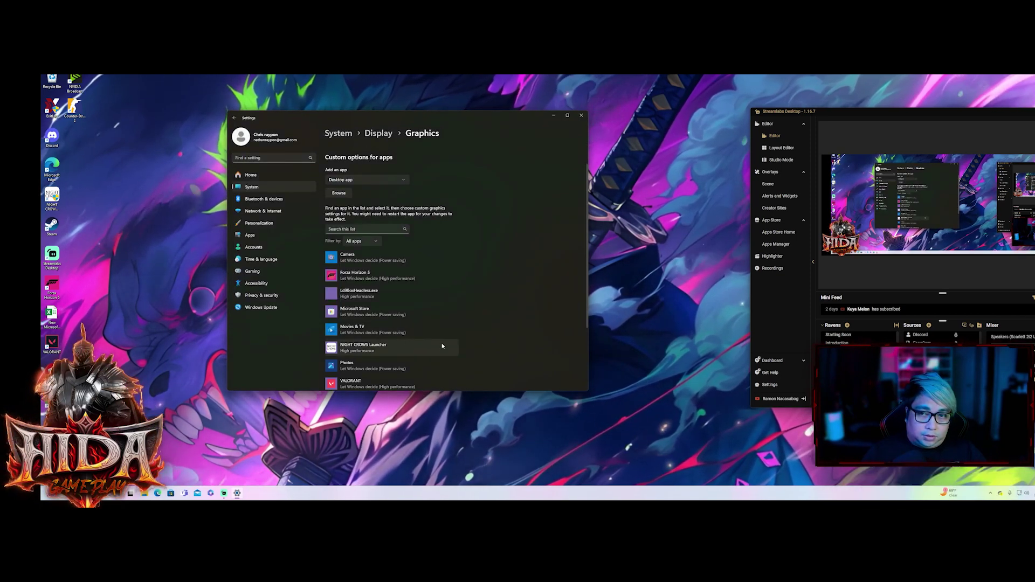
scroll(453, 346, down, 2)
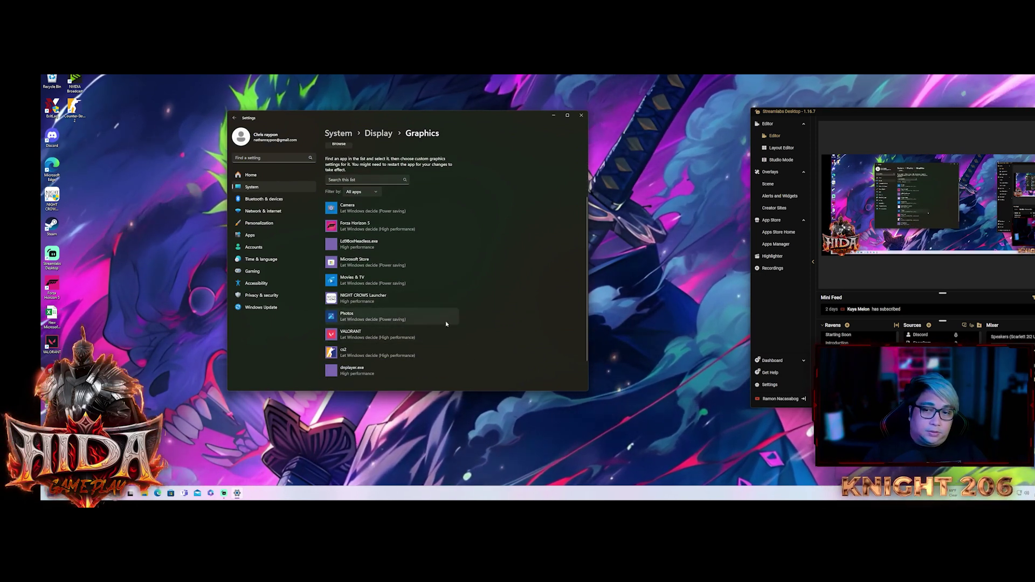
Step: Review the NIGHT CROWS Launcher's High performance preference, leave it unchanged and close Settings
click(400, 299)
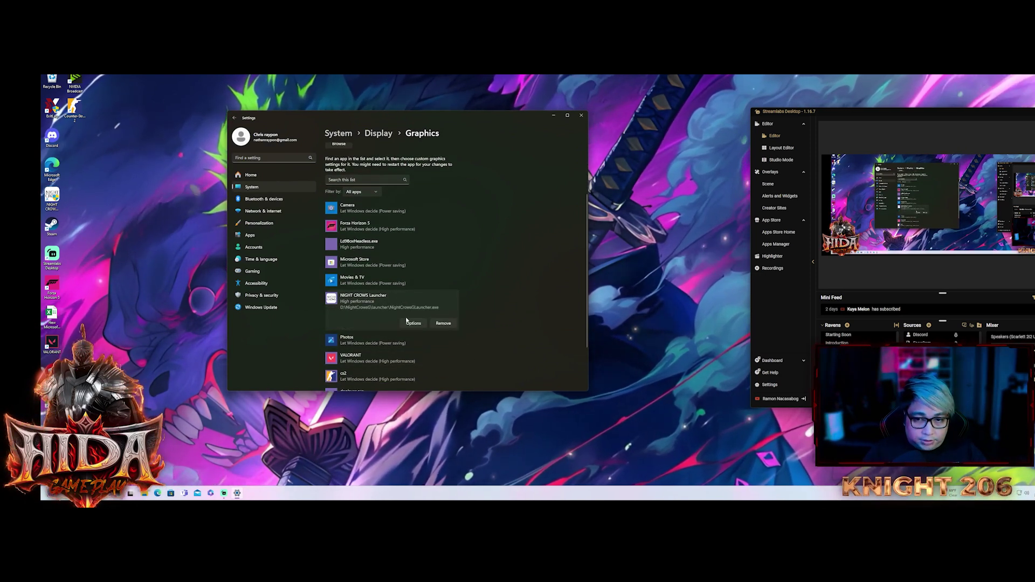
click(413, 322)
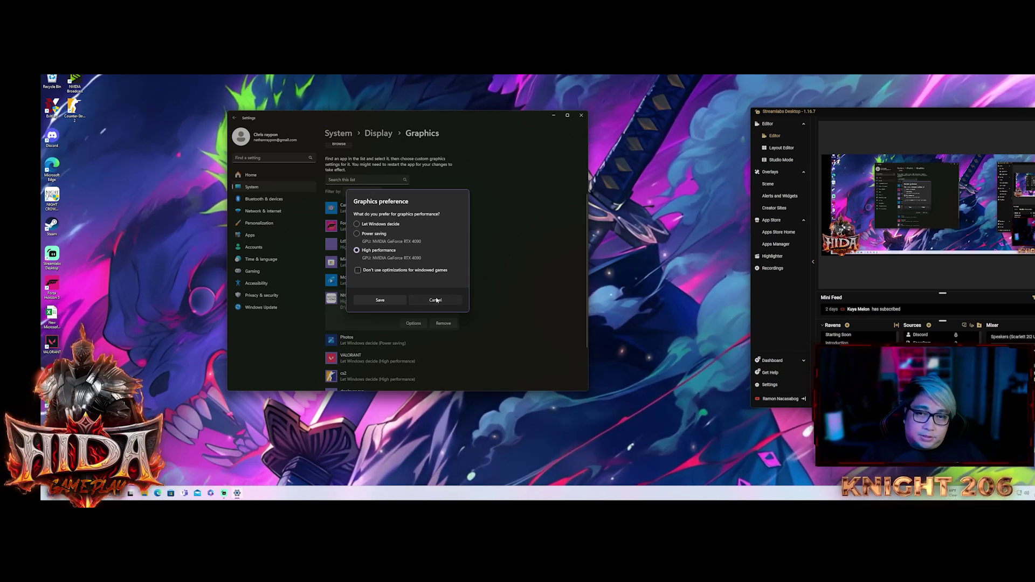
click(435, 301)
click(581, 115)
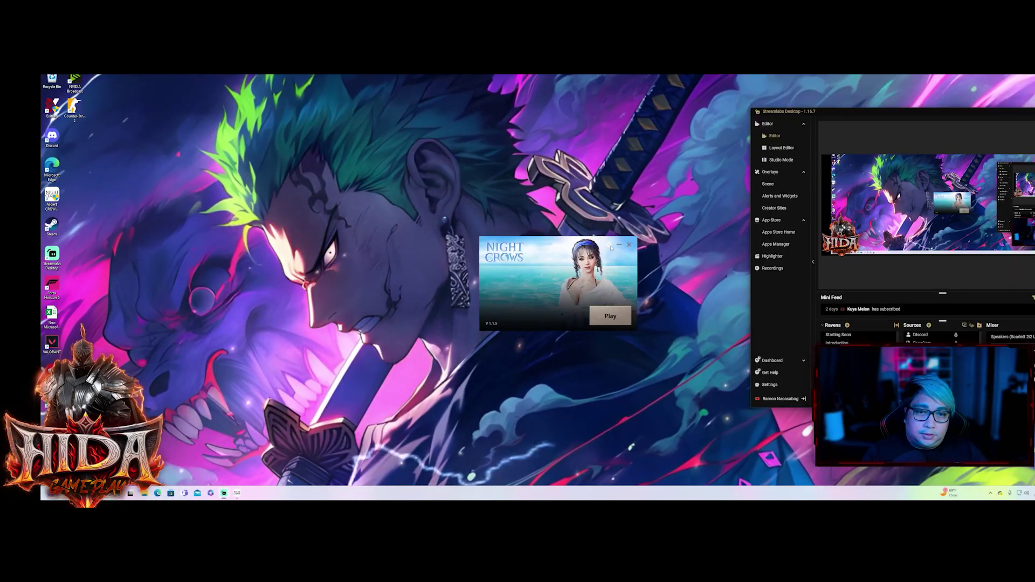
Step: Switch the game's rendering API to DirectX 12 in the launcher settings
click(610, 247)
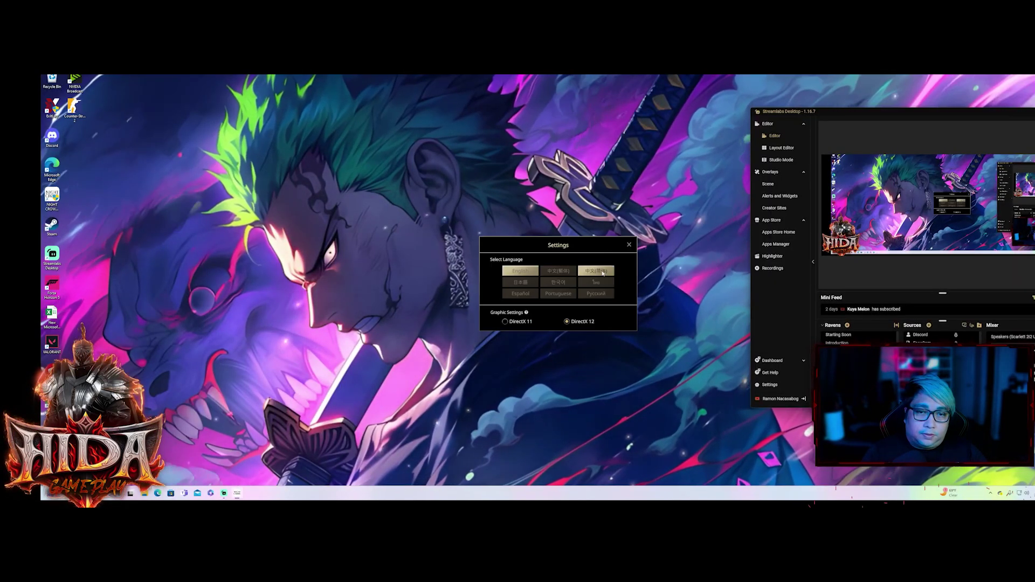
click(566, 322)
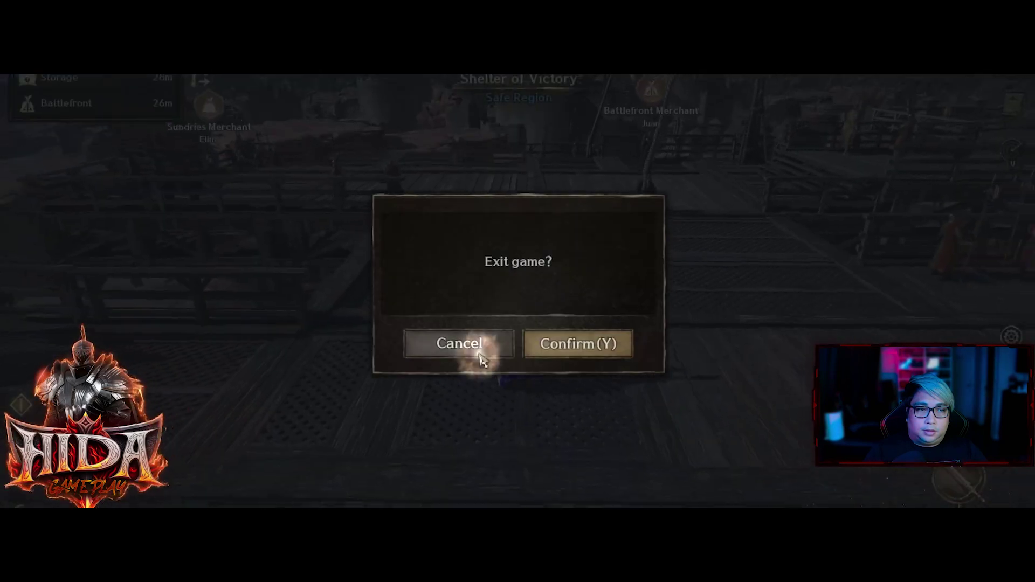
Step: Cancel quitting, then teleport to Outpost of Confrontation from the world map and confirm
click(459, 344)
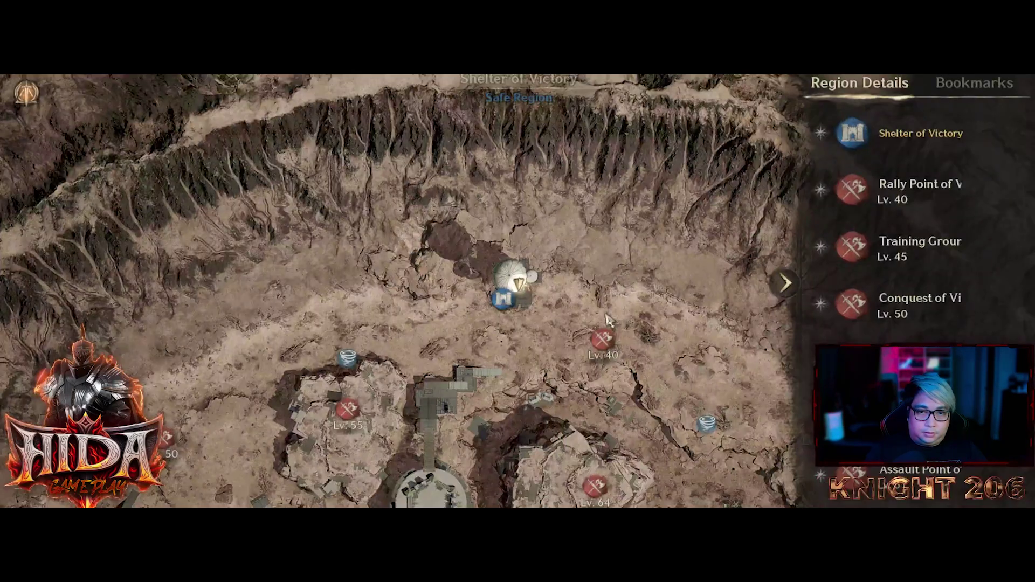
drag(608, 321, 599, 170)
drag(583, 388, 566, 243)
click(518, 285)
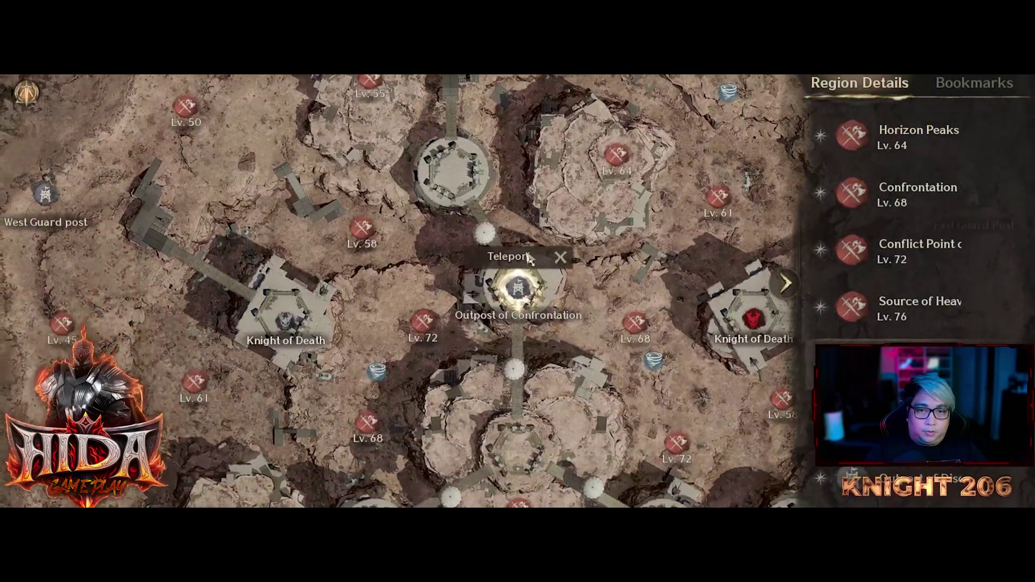
click(529, 258)
click(558, 354)
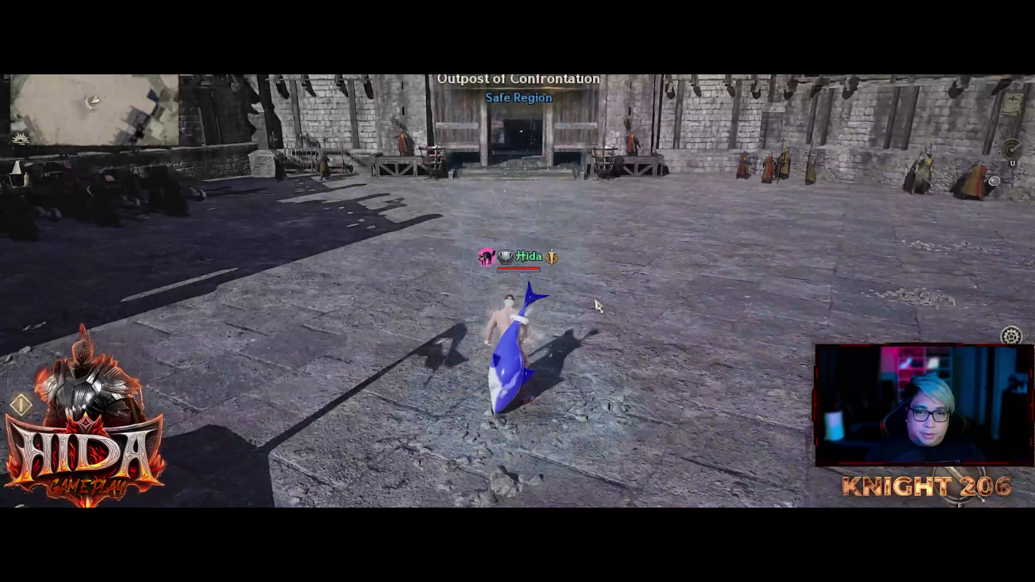
Step: Attack the Victorious Satyr Hunters with a chain of skills (R, 5, 7, 4, E, D, W)
key(m)
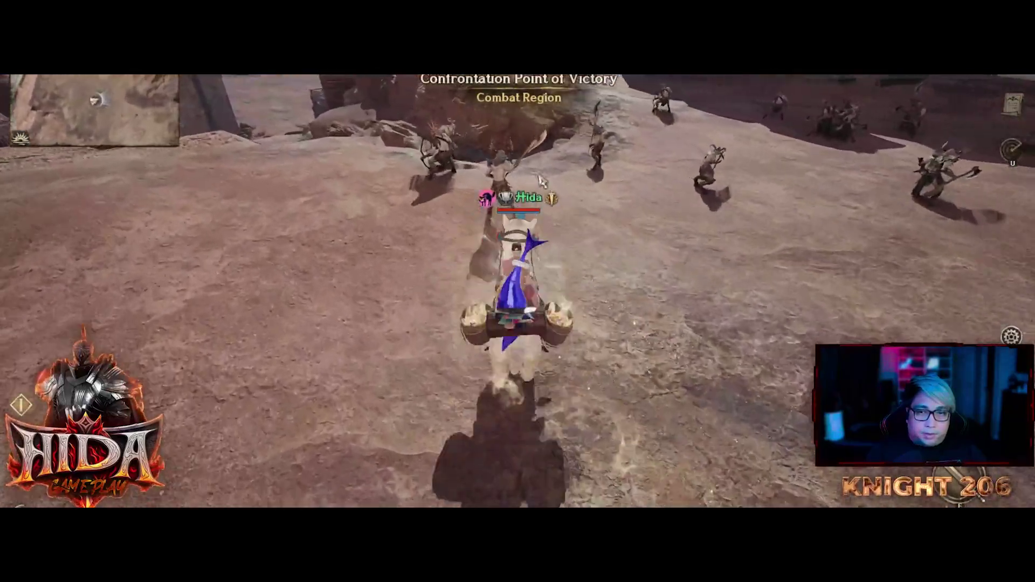
key(r)
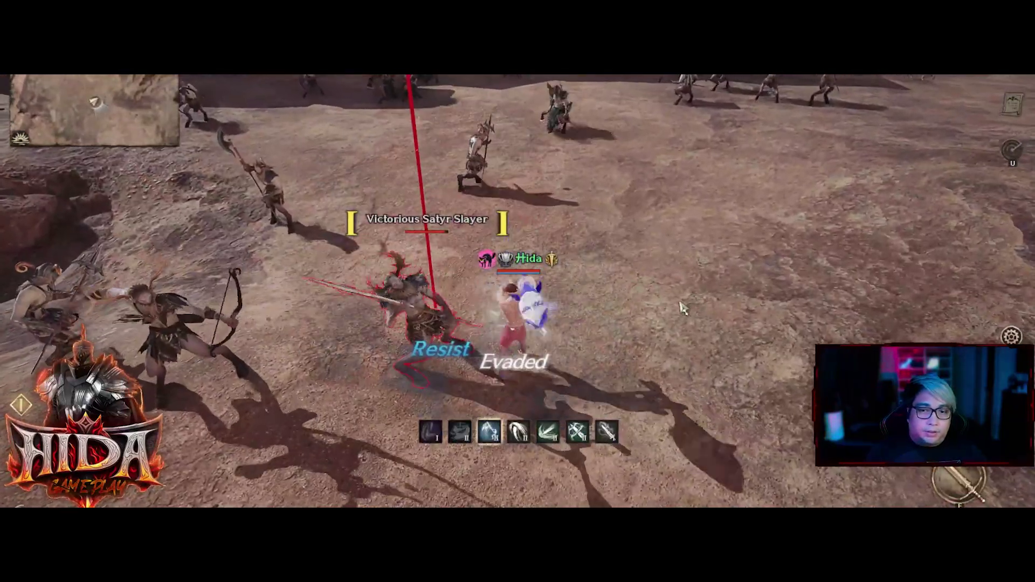
key(5)
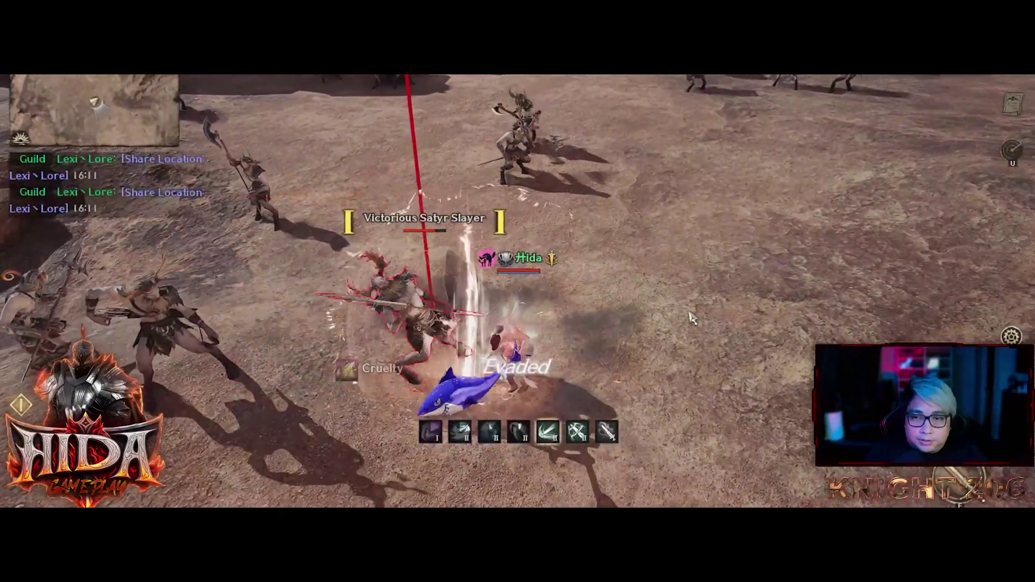
key(7)
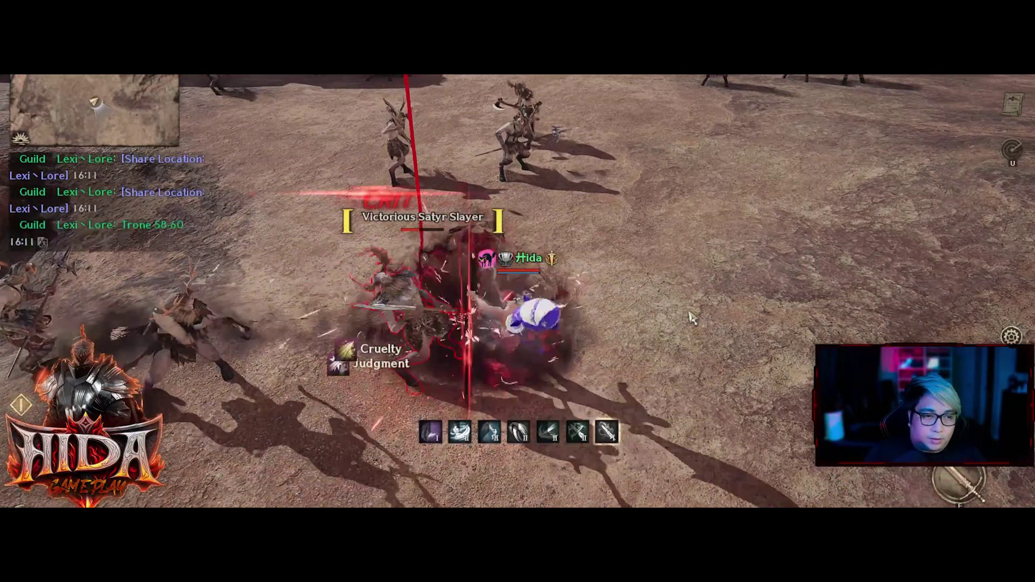
key(4)
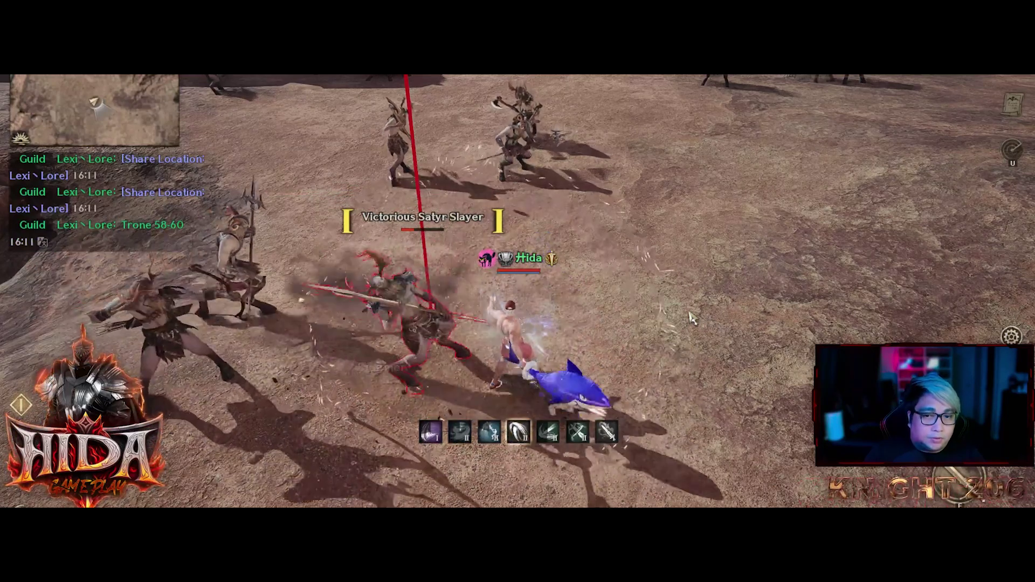
key(7)
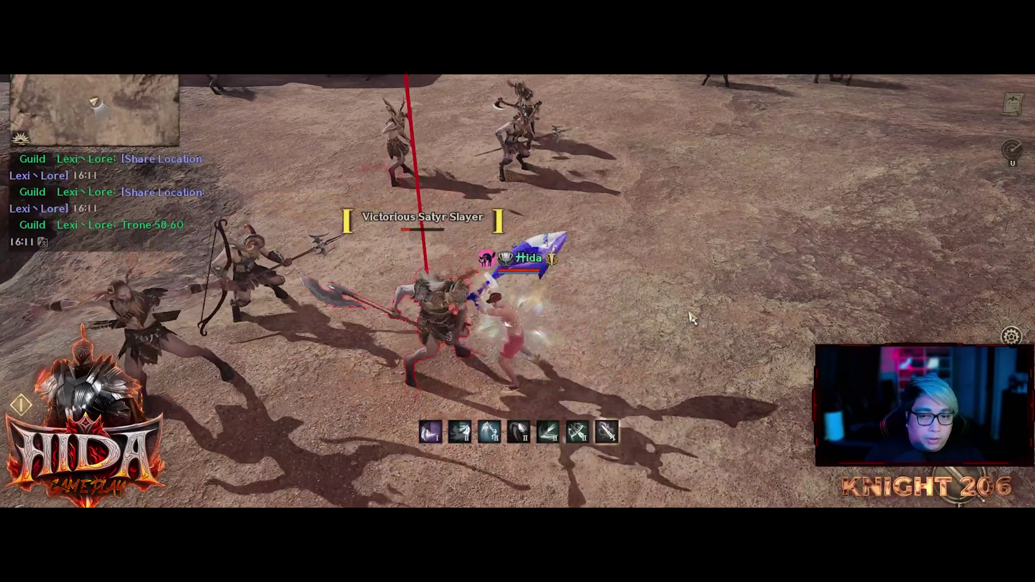
key(e)
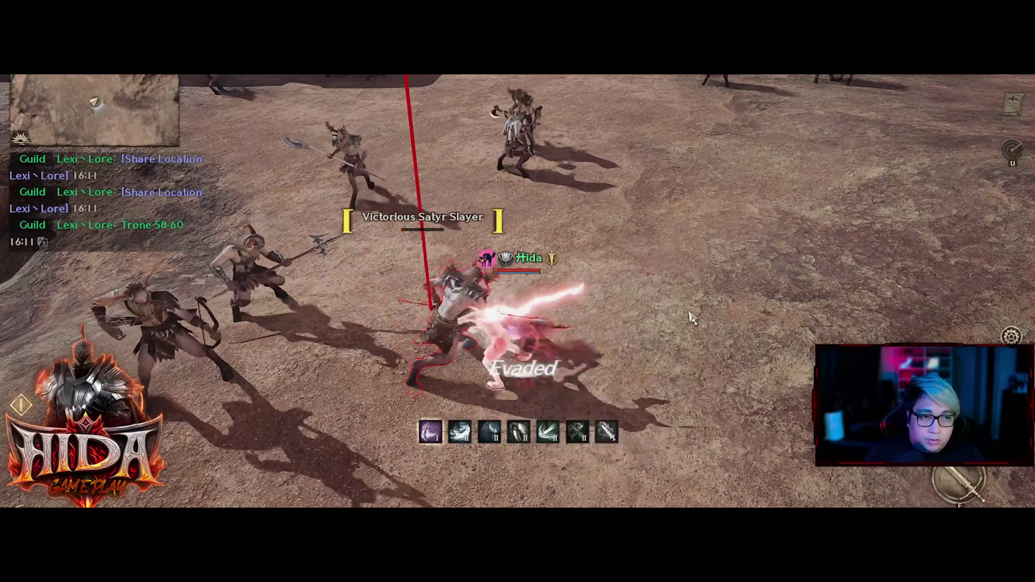
key(d)
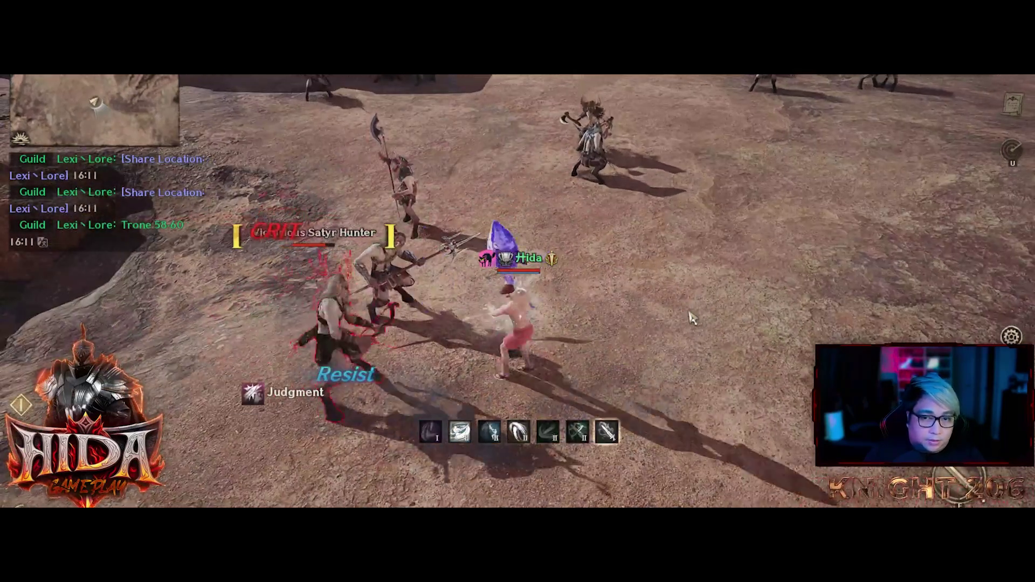
key(r)
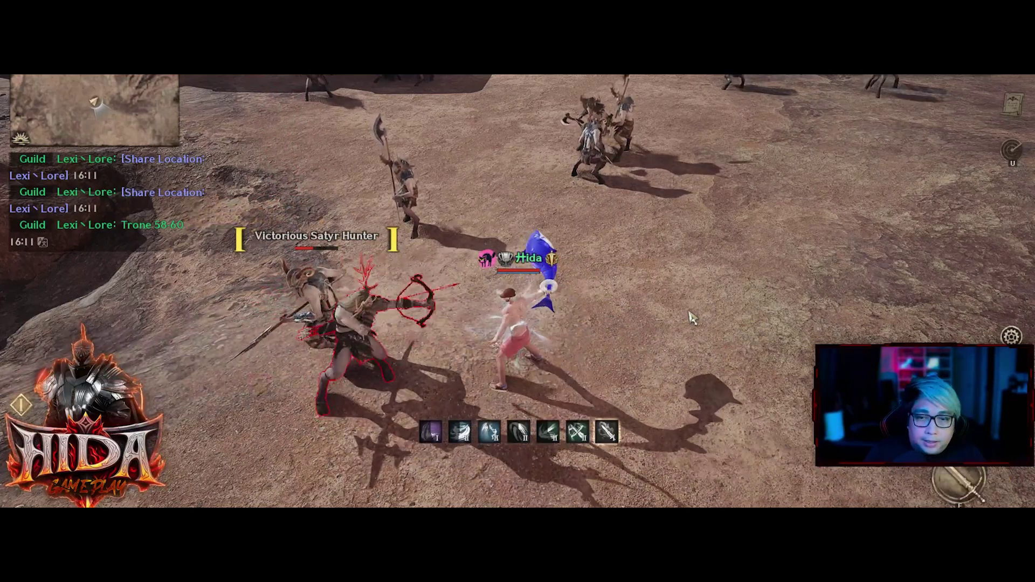
key(d)
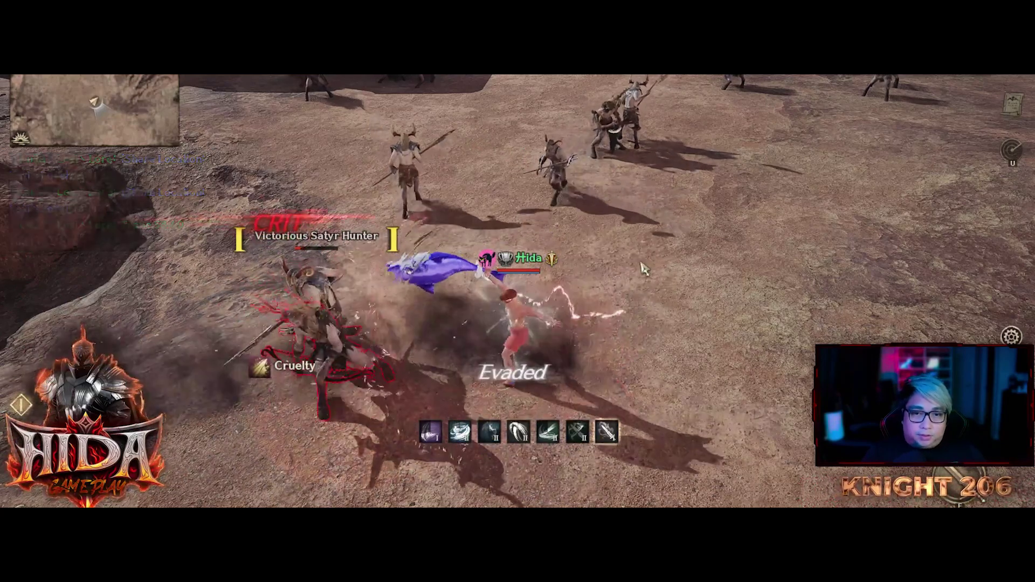
key(w)
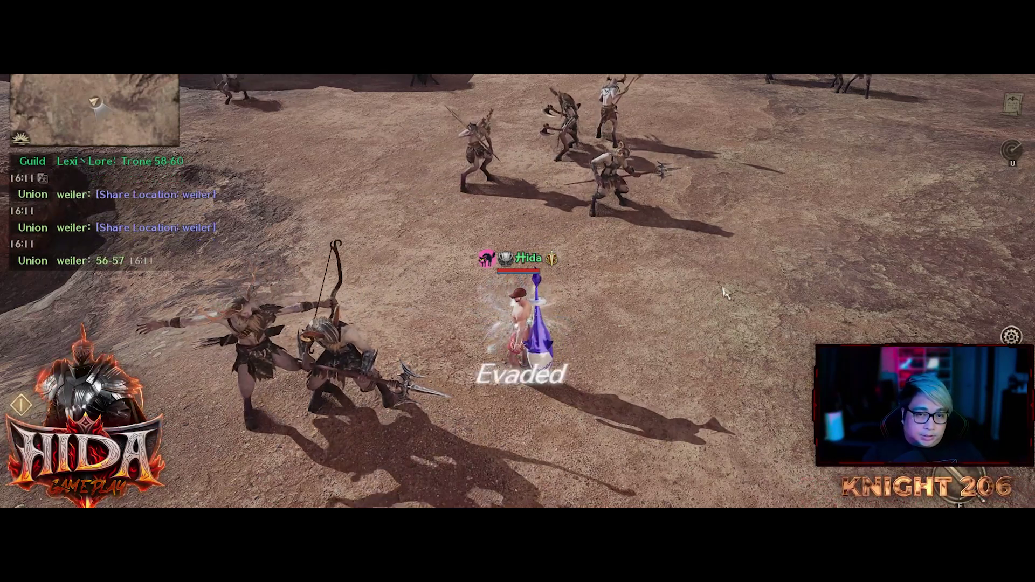
key(Escape)
key(Escape)
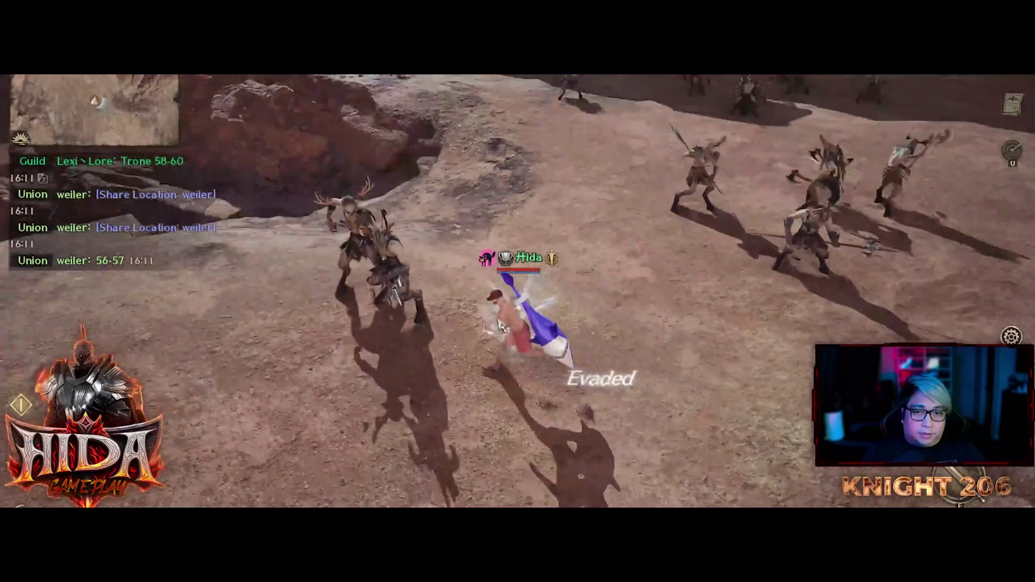
key(Tab)
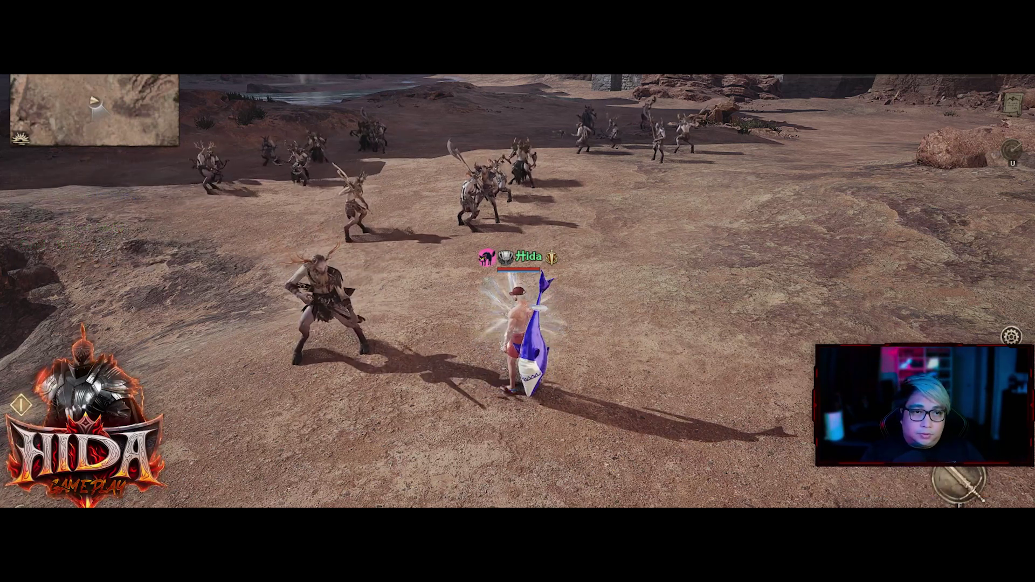
key(alt+F4)
key(Escape)
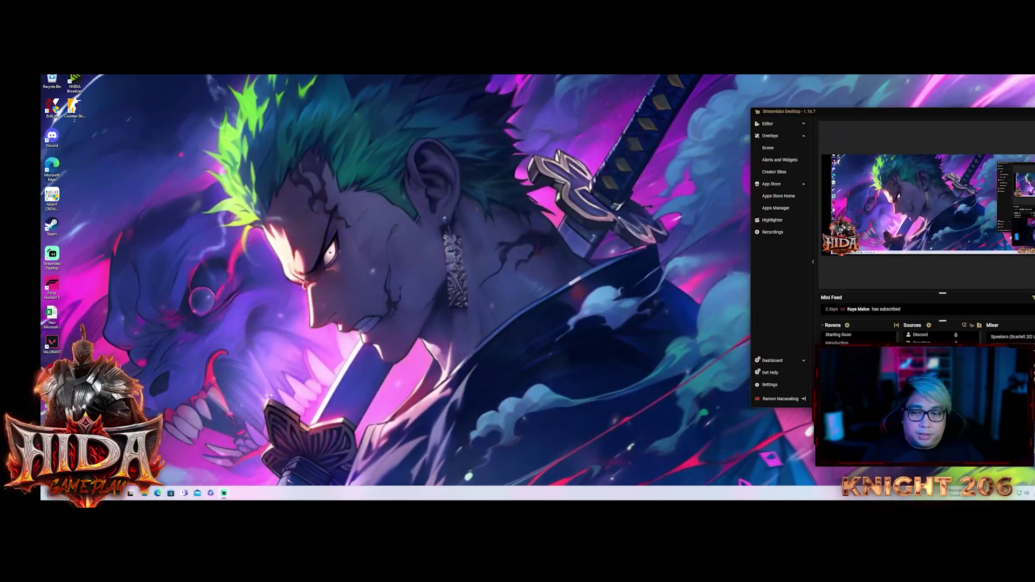
Step: Bring up the Windows widgets panel before returning to Night Crows
key(super+w)
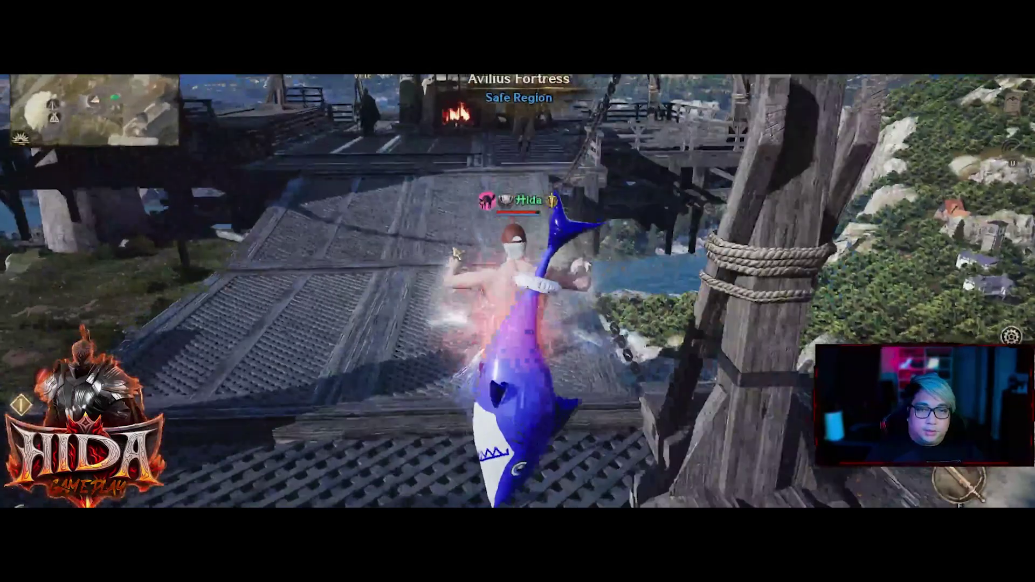
Step: Walk toward the fortress gate, glance at the Kildebat Battlefront panel, and bring up the region map
key(w)
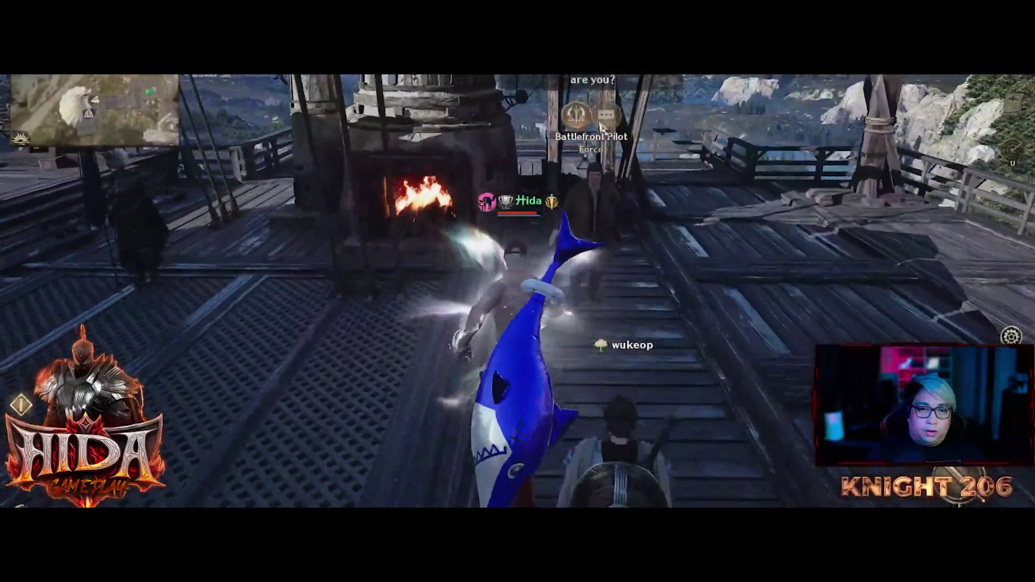
click(576, 117)
key(Escape)
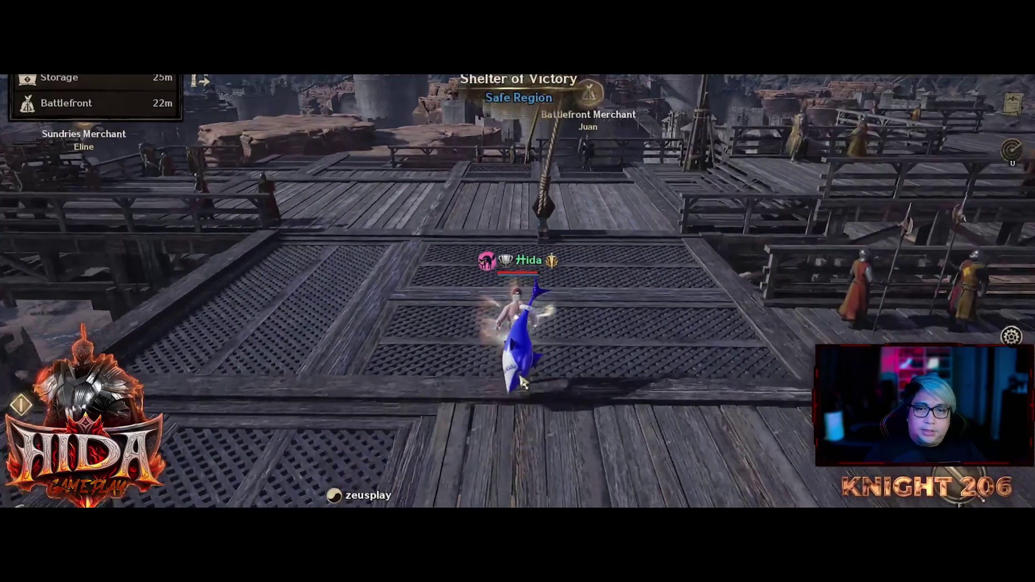
key(w)
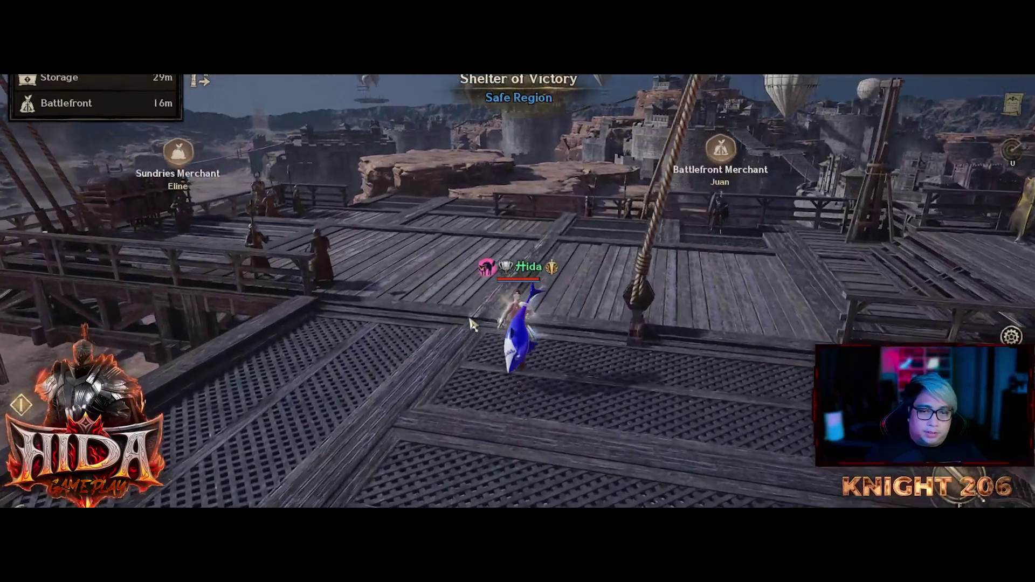
key(m)
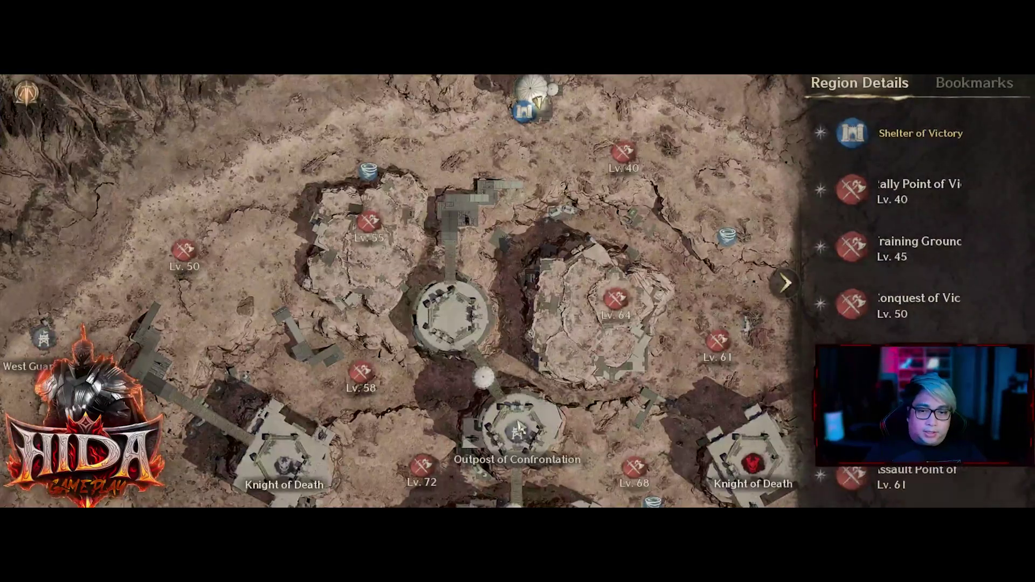
Step: Teleport to Outpost of Confrontation and confirm, then dismiss an exit-game prompt
click(518, 434)
click(509, 255)
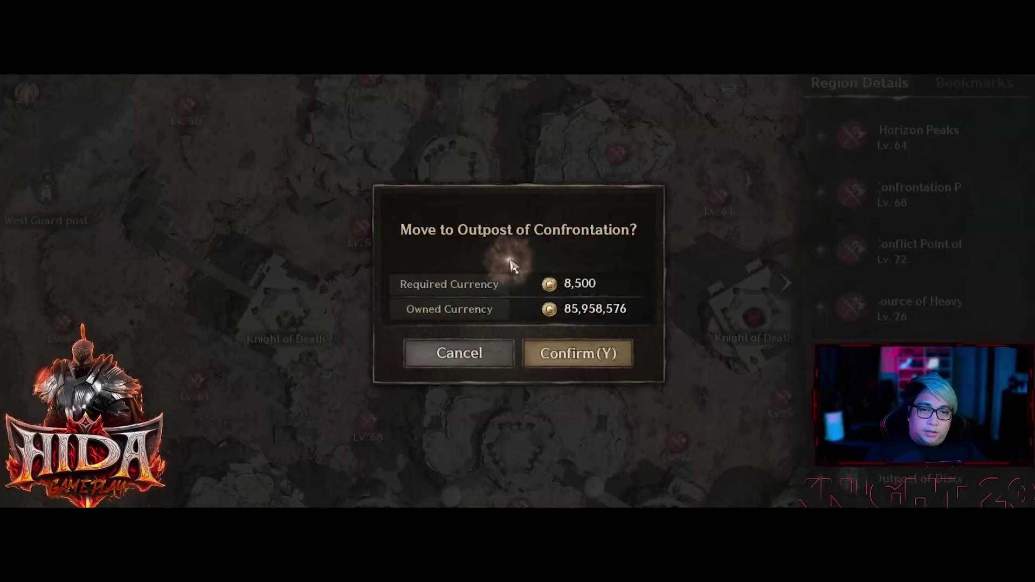
click(550, 362)
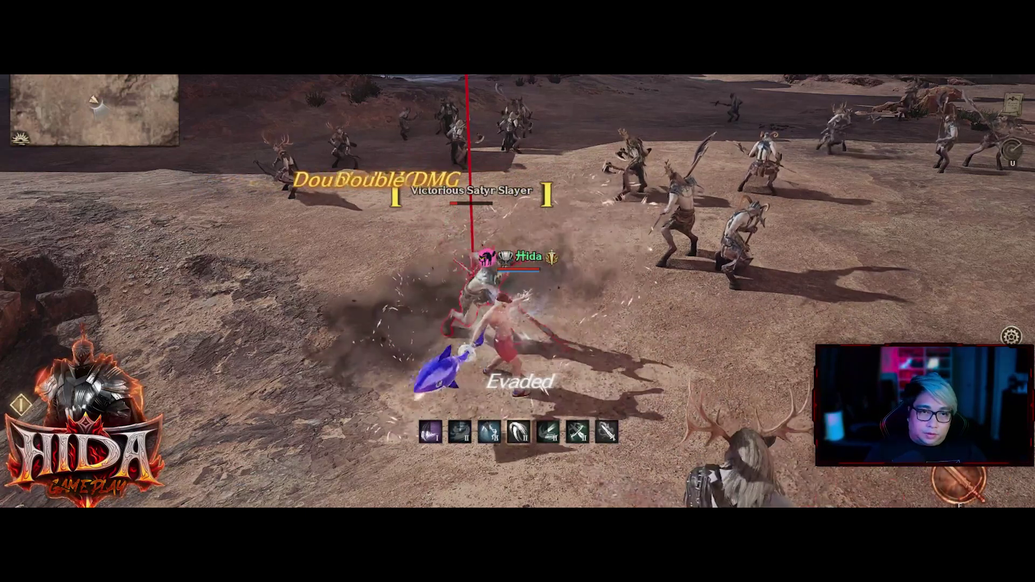
key(alt+F4)
key(Escape)
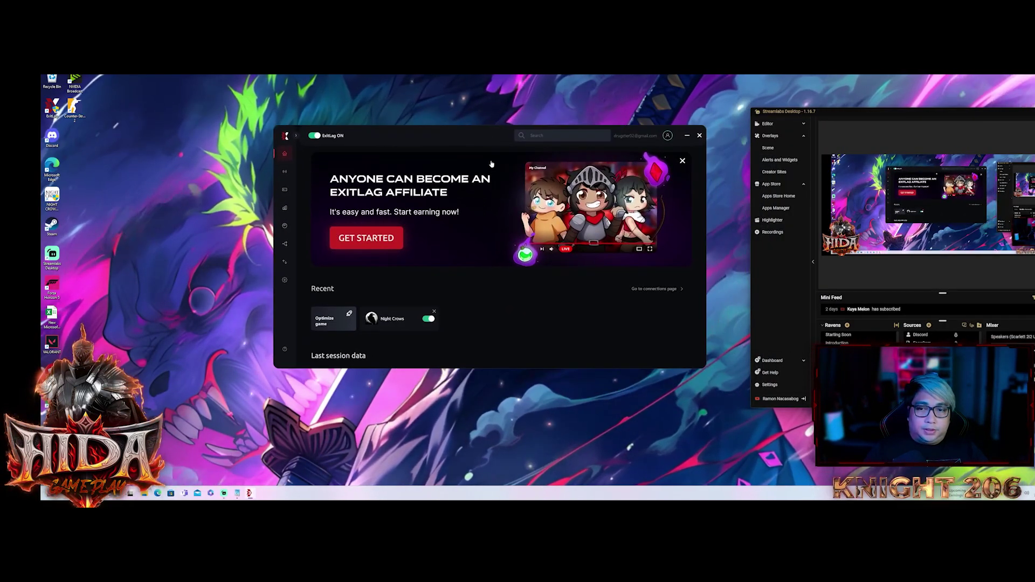
scroll(485, 243, down, 5)
scroll(485, 242, down, 3)
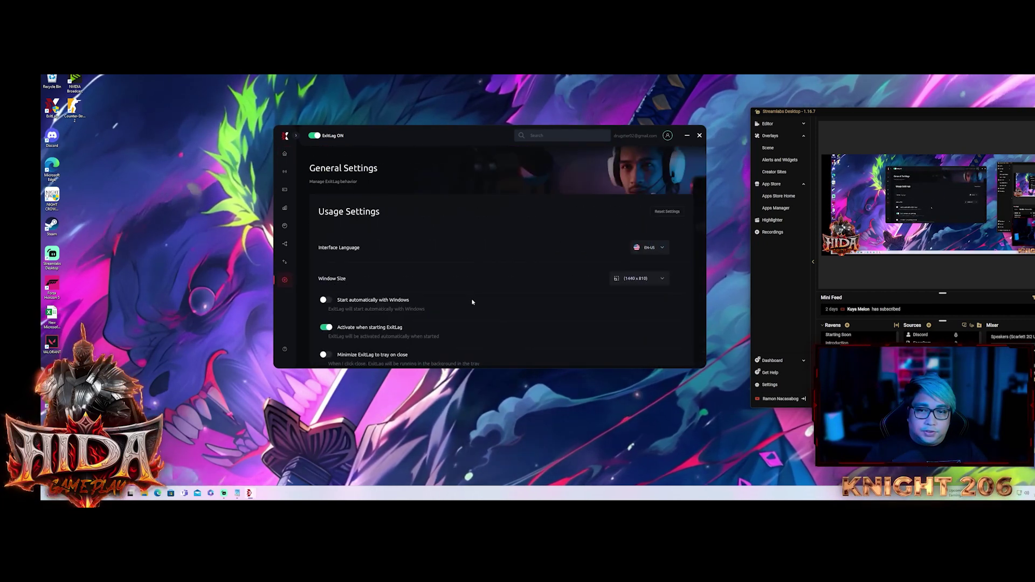
scroll(473, 301, down, 5)
scroll(477, 297, down, 3)
scroll(482, 293, down, 2)
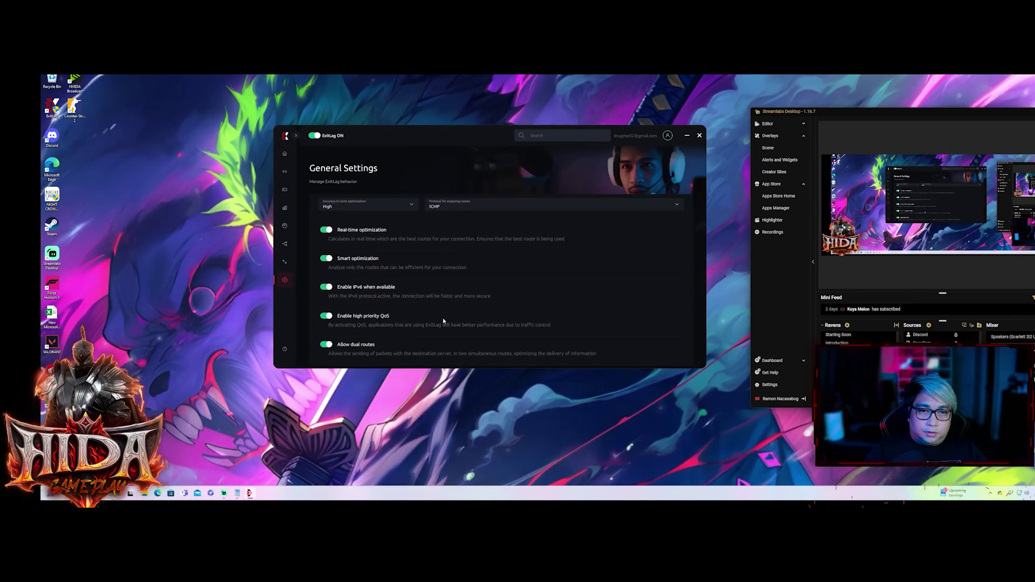
scroll(443, 321, up, 1)
scroll(443, 321, up, 1)
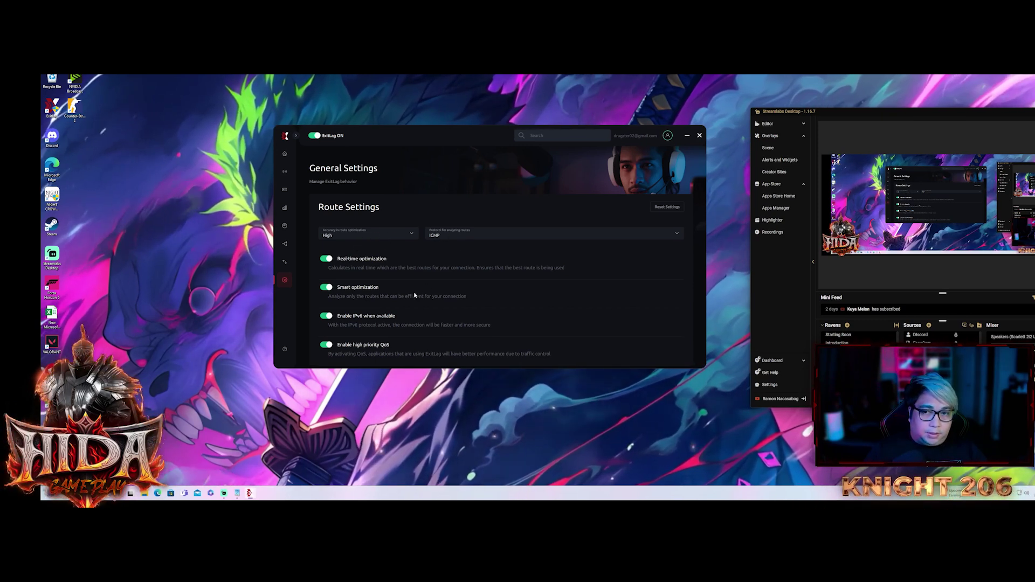
scroll(412, 297, down, 2)
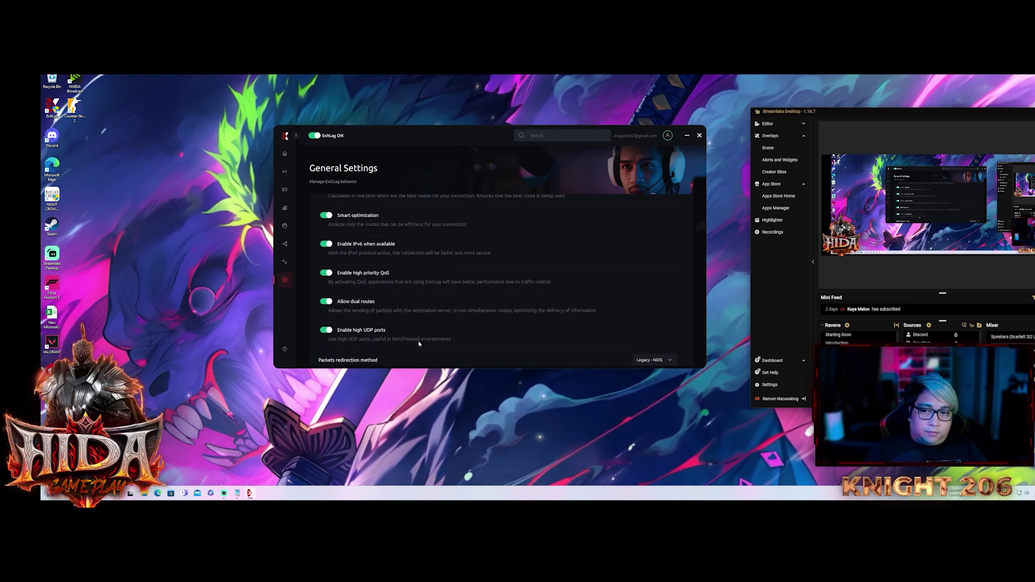
scroll(419, 343, down, 1)
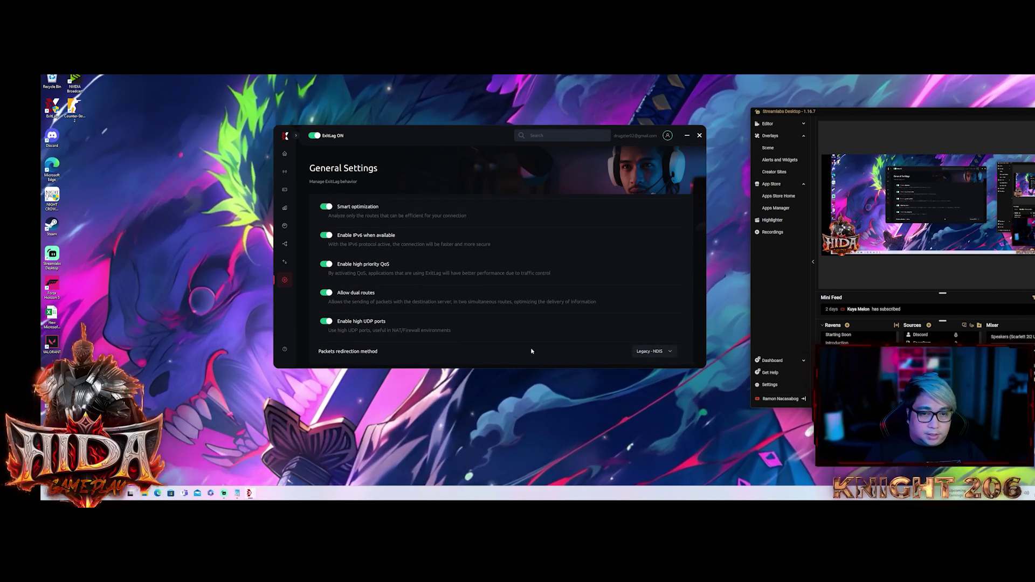
Step: Keep ExitLag's packet redirection method at Legacy - NDIS
click(650, 351)
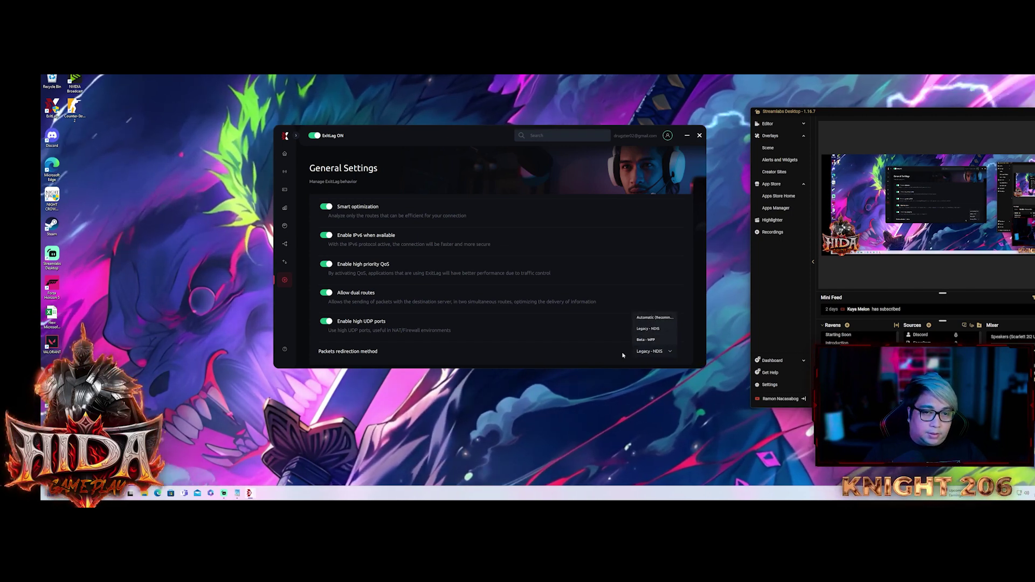
click(659, 333)
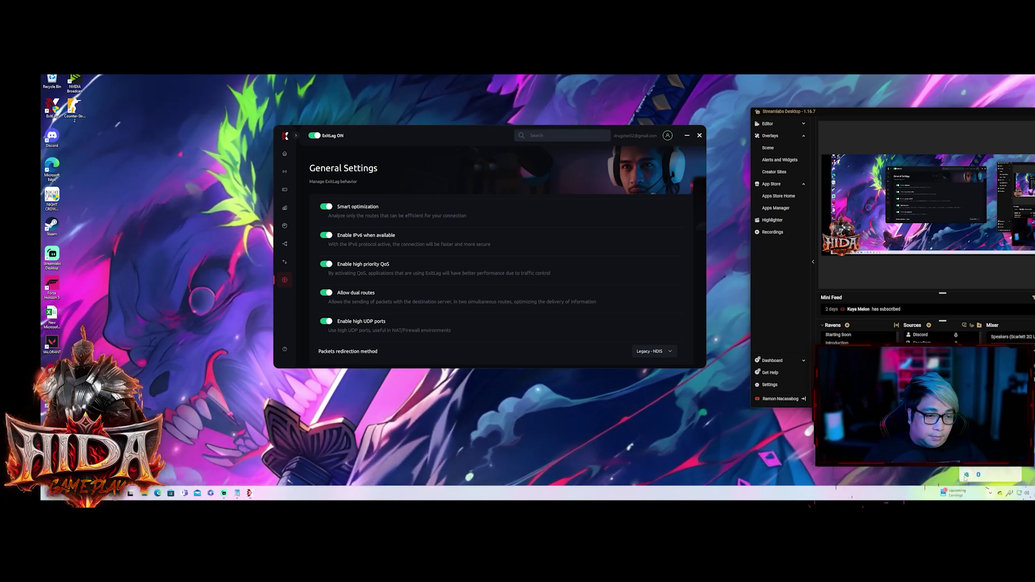
Step: In Windows Security's firewall allowed-apps list, jump to ExitLag's entry to check its Private and Public ticks
click(965, 476)
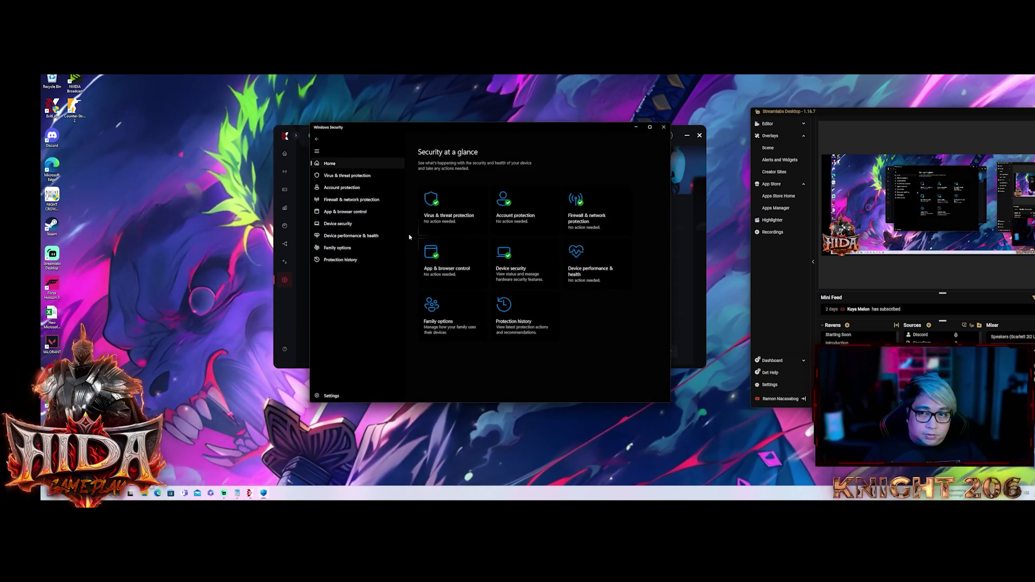
click(363, 200)
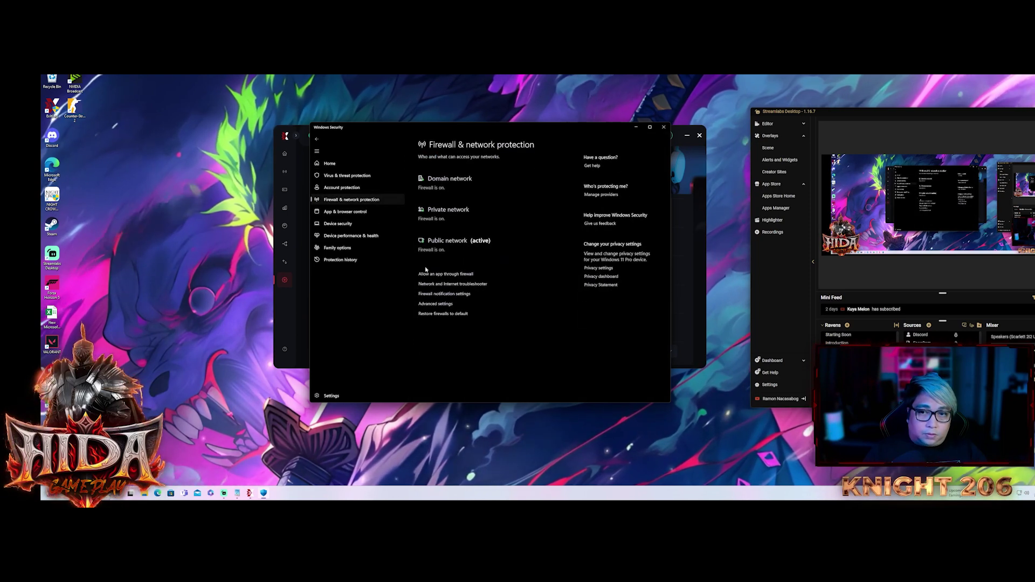
click(452, 275)
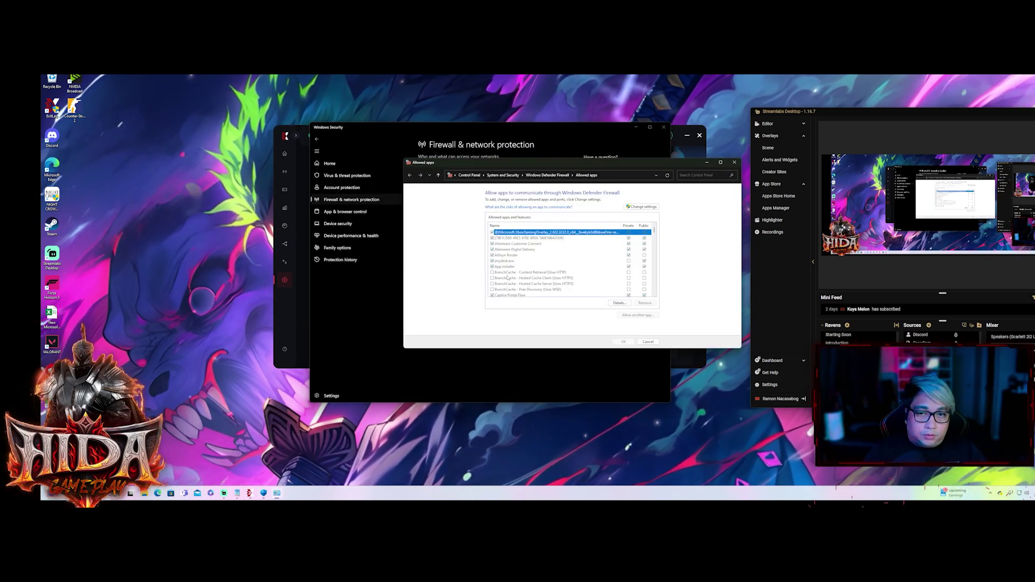
click(518, 261)
key(e)
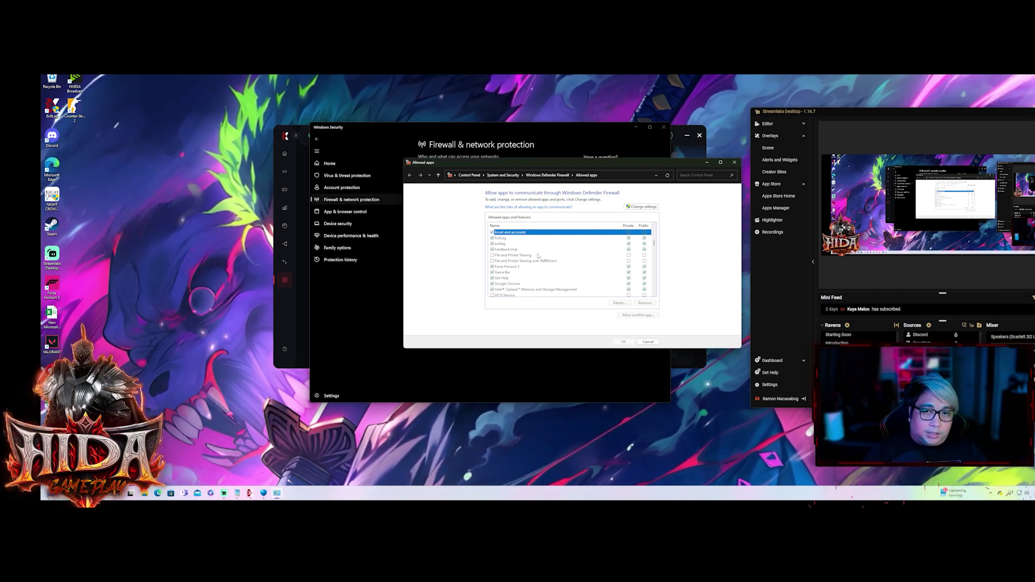
Step: Close the Windows Security and allowed-apps windows
click(663, 127)
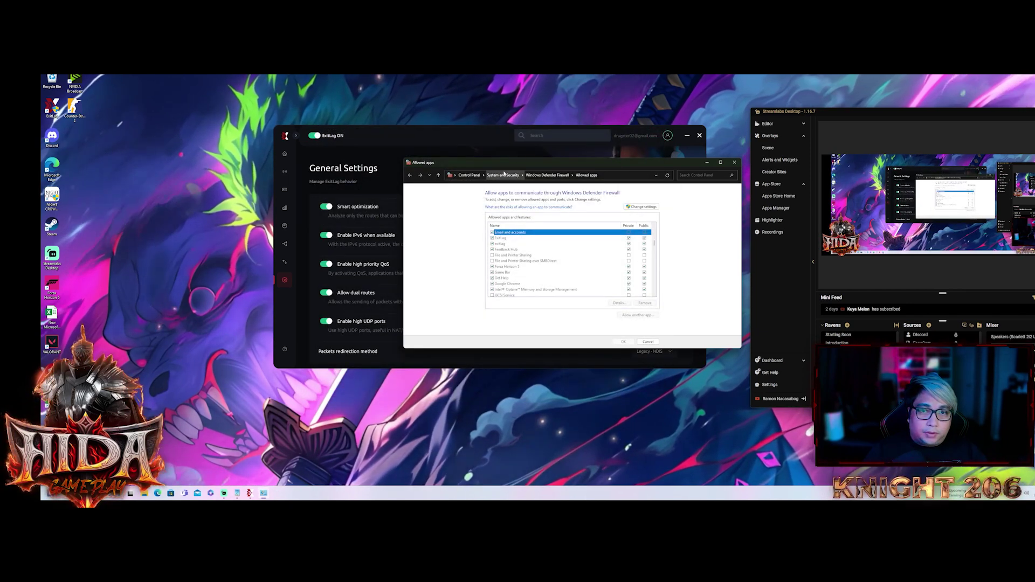
mouse_move(512, 167)
mouse_down()
mouse_move(485, 175)
mouse_move(494, 190)
mouse_up()
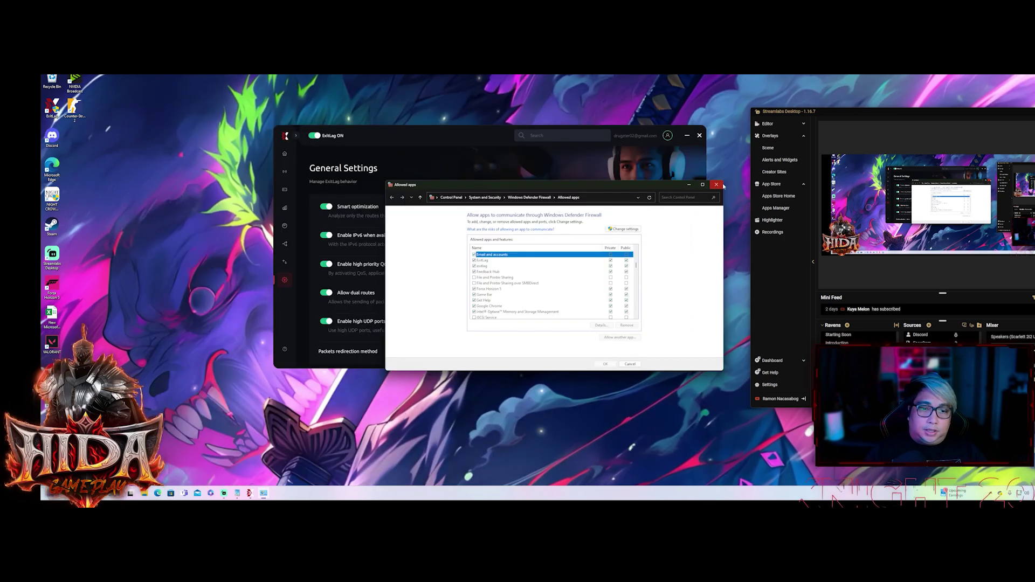
click(671, 350)
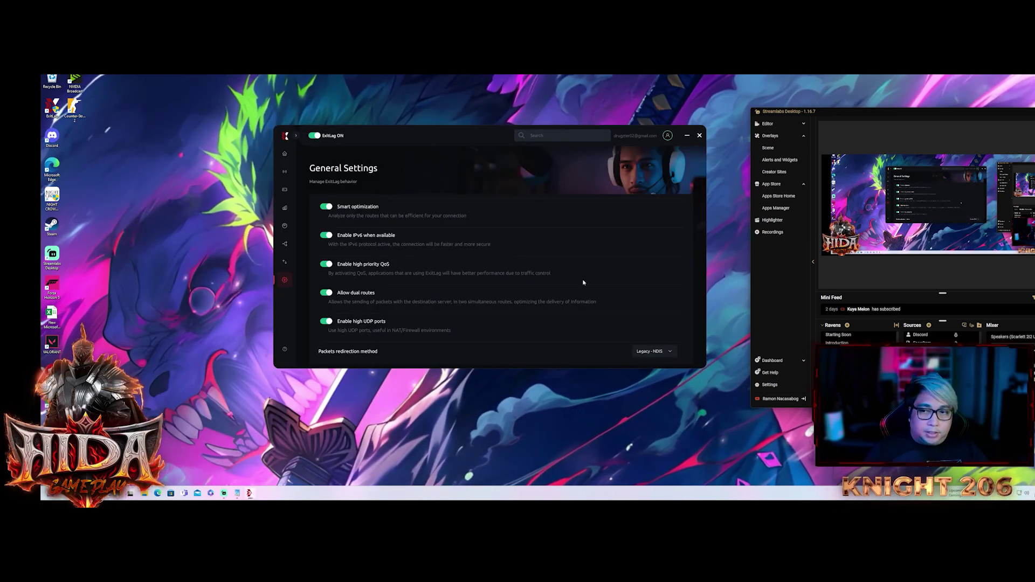
Step: Review the FPS Boost tweaks, then return home and show the Night Crows route page
click(283, 225)
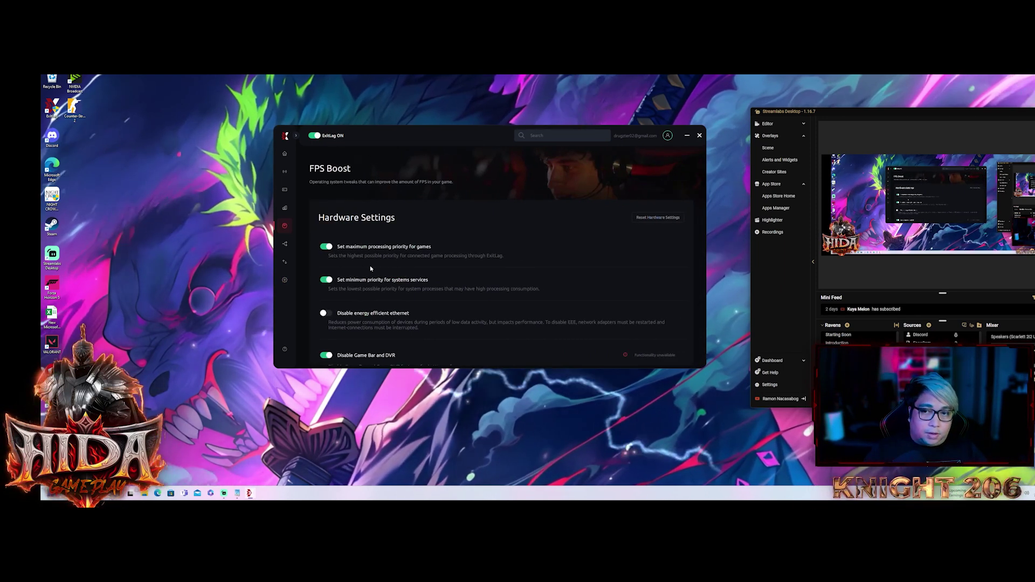
scroll(363, 234, down, 1)
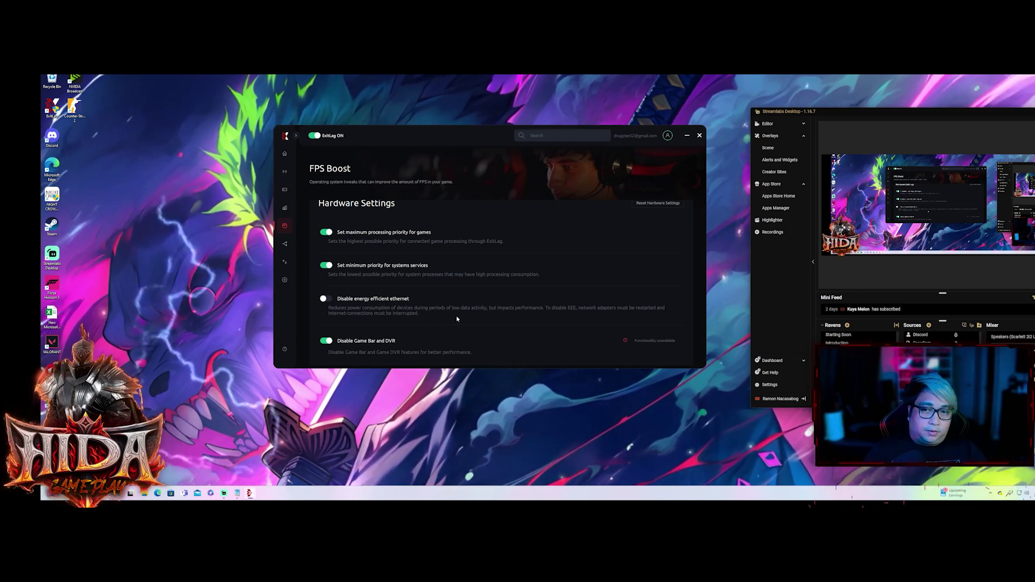
scroll(457, 319, down, 2)
scroll(456, 319, down, 1)
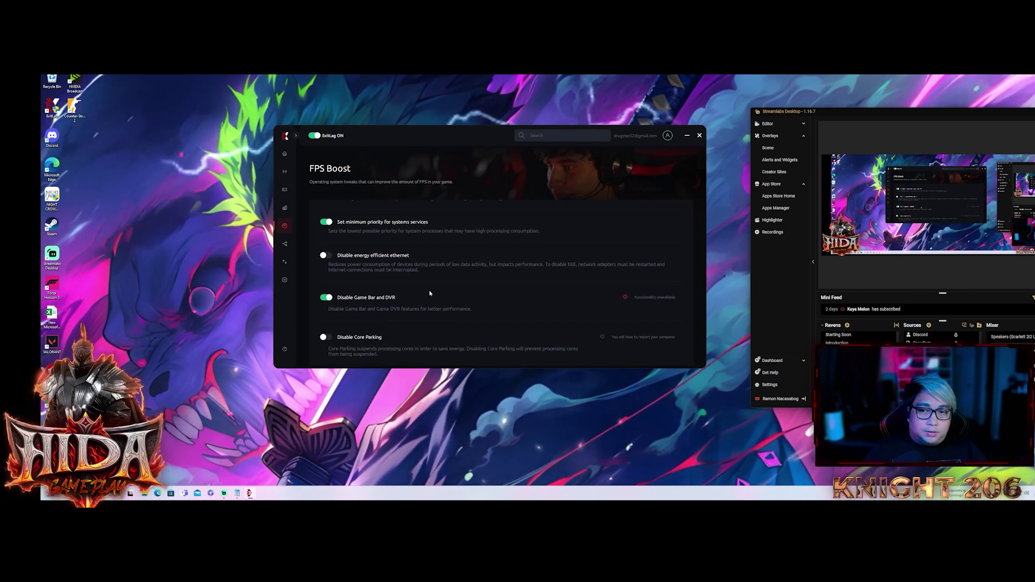
scroll(457, 318, down, 3)
scroll(428, 306, down, 2)
scroll(431, 303, down, 3)
scroll(431, 303, down, 2)
scroll(430, 303, down, 2)
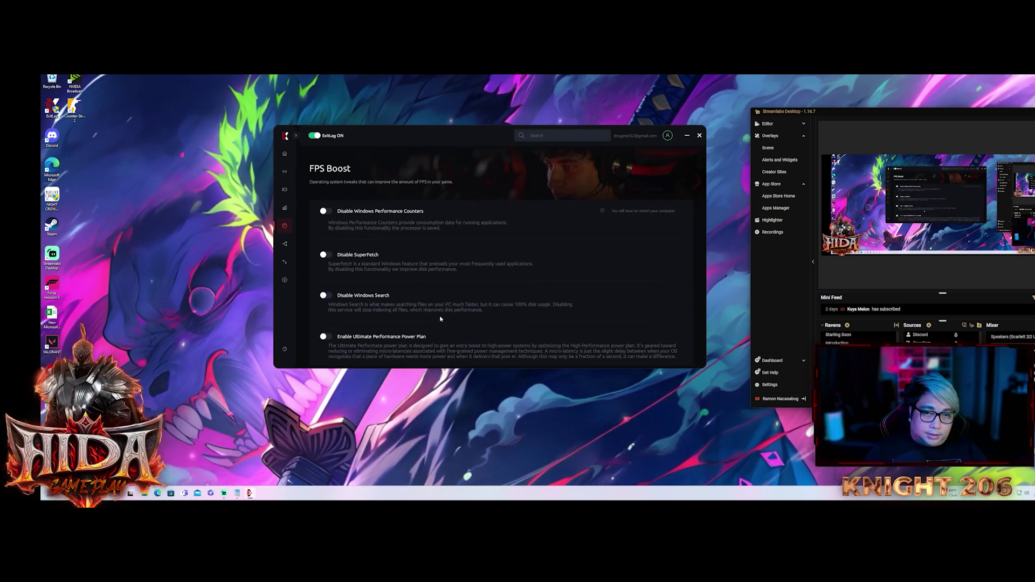
scroll(453, 303, up, 3)
scroll(453, 302, up, 4)
click(284, 157)
scroll(442, 306, down, 2)
scroll(442, 306, down, 1)
click(392, 262)
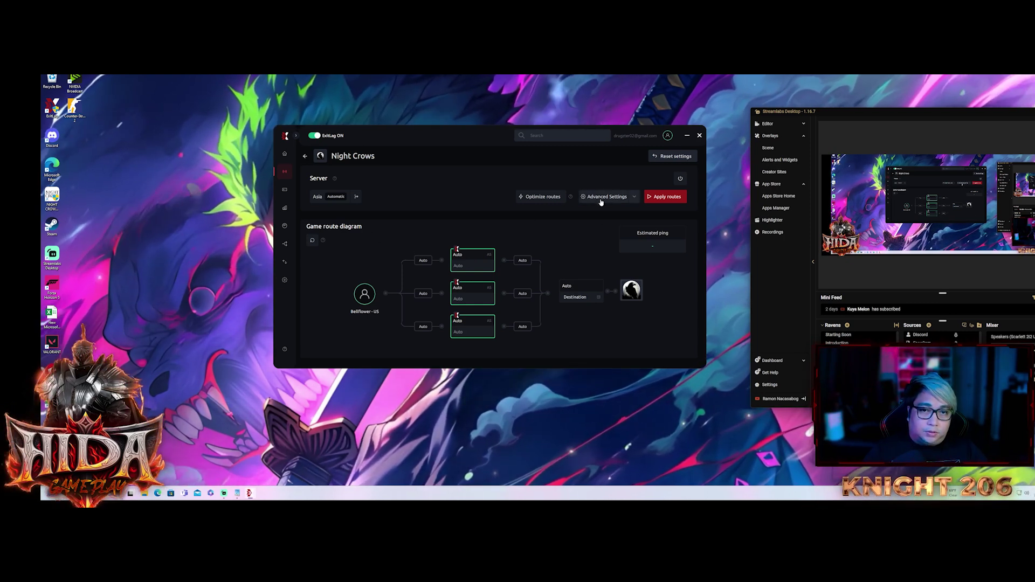
Step: Review Advanced Settings and set the route region to Asia with Automatic choice
click(602, 196)
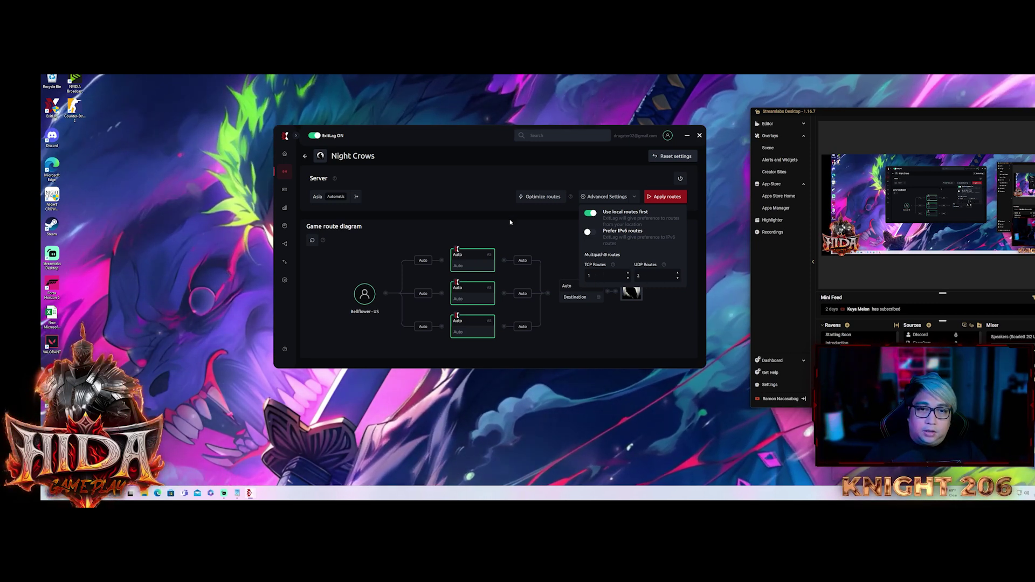
click(526, 223)
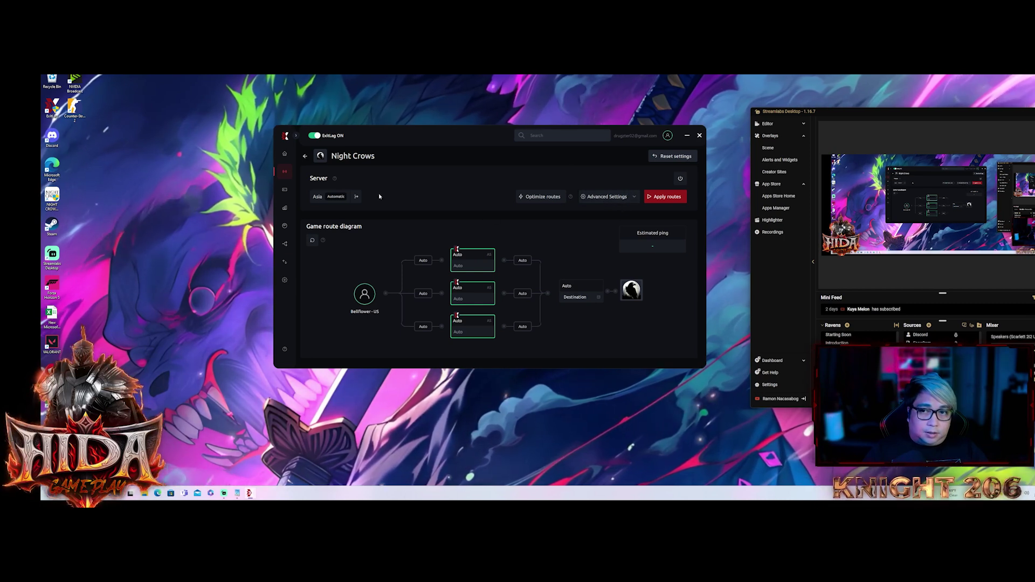
click(336, 196)
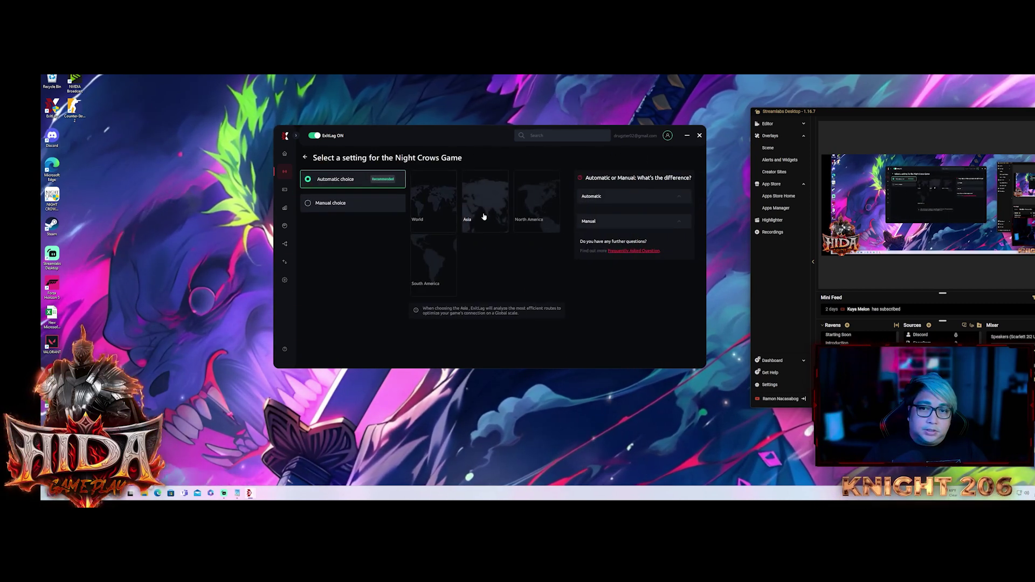
click(480, 216)
click(336, 197)
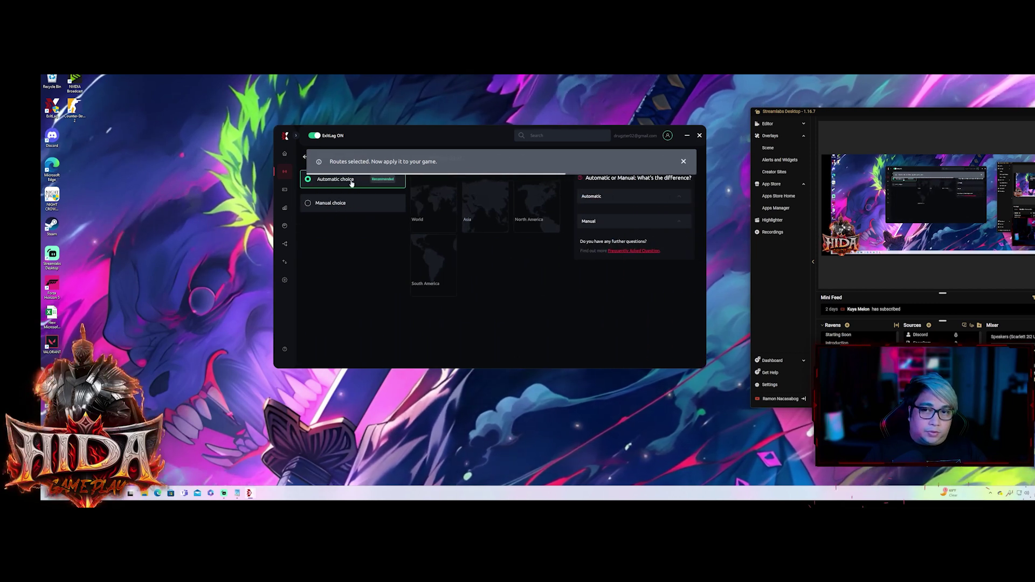
click(306, 159)
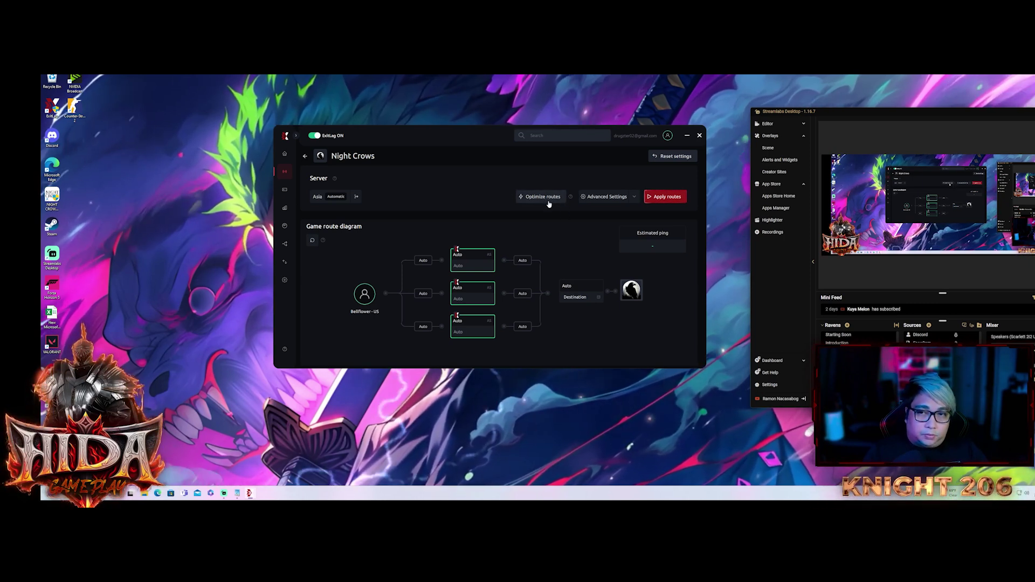
Step: Optimize the Night Crows routes, confirm, and apply them to the game
click(542, 197)
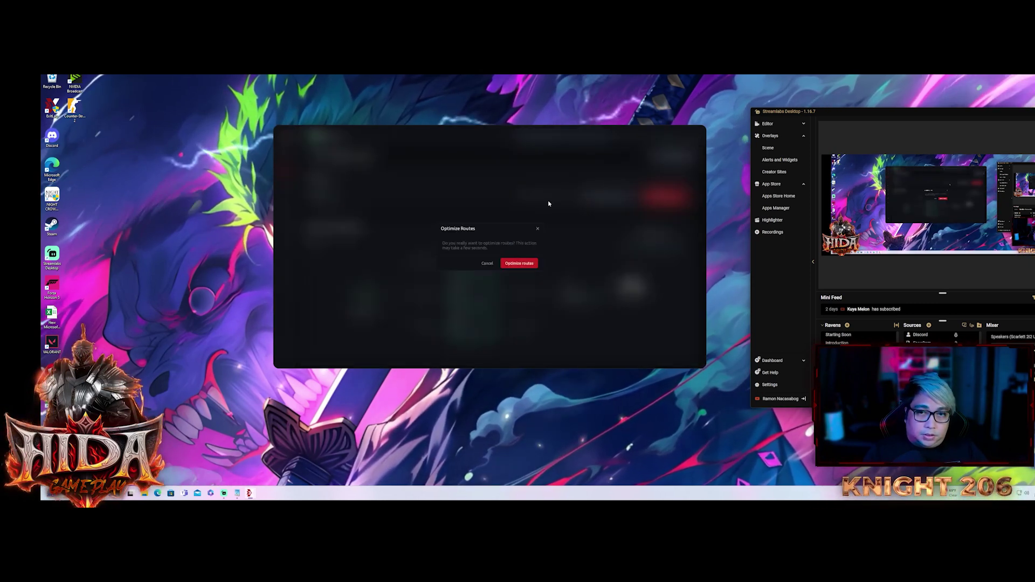
click(503, 263)
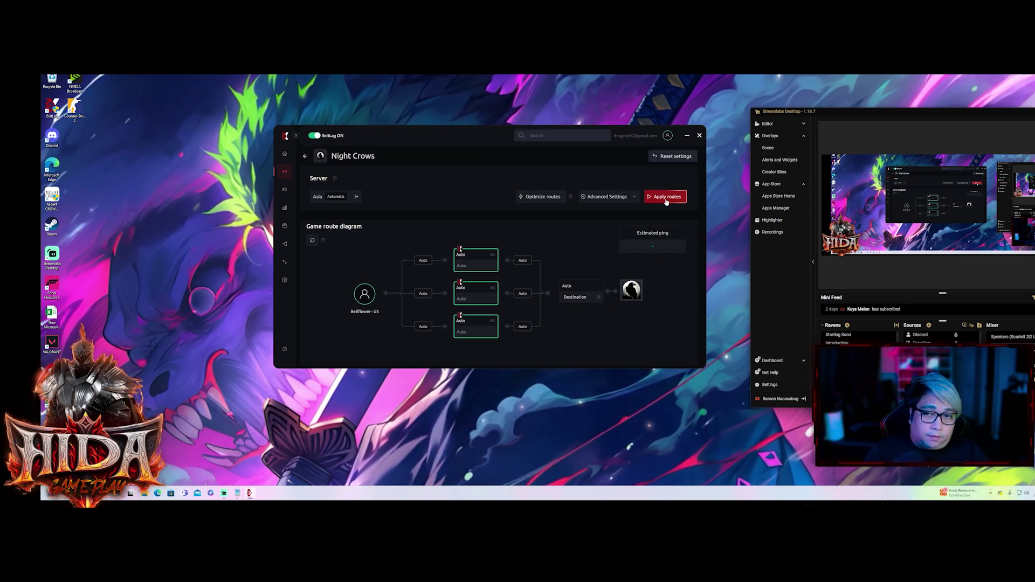
click(667, 197)
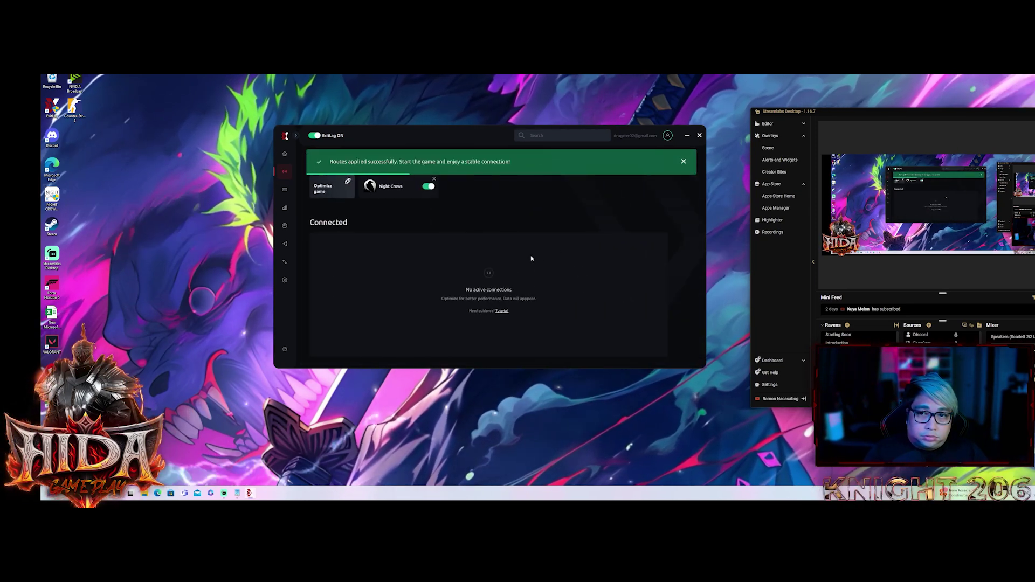
Step: Launch Night Crows from ExitLag, check the world map, then exit the game via the Exit dialog
click(388, 187)
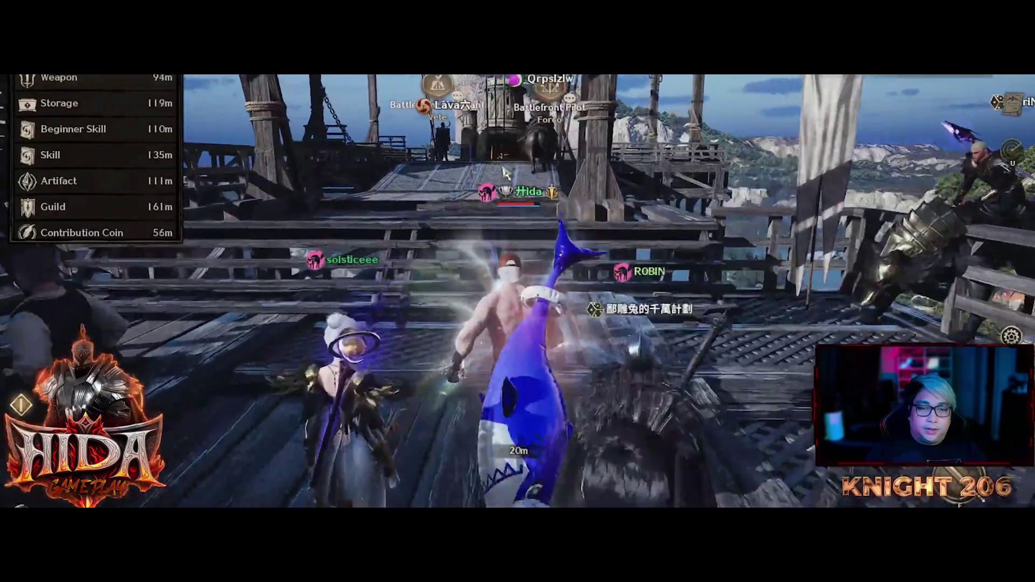
key(m)
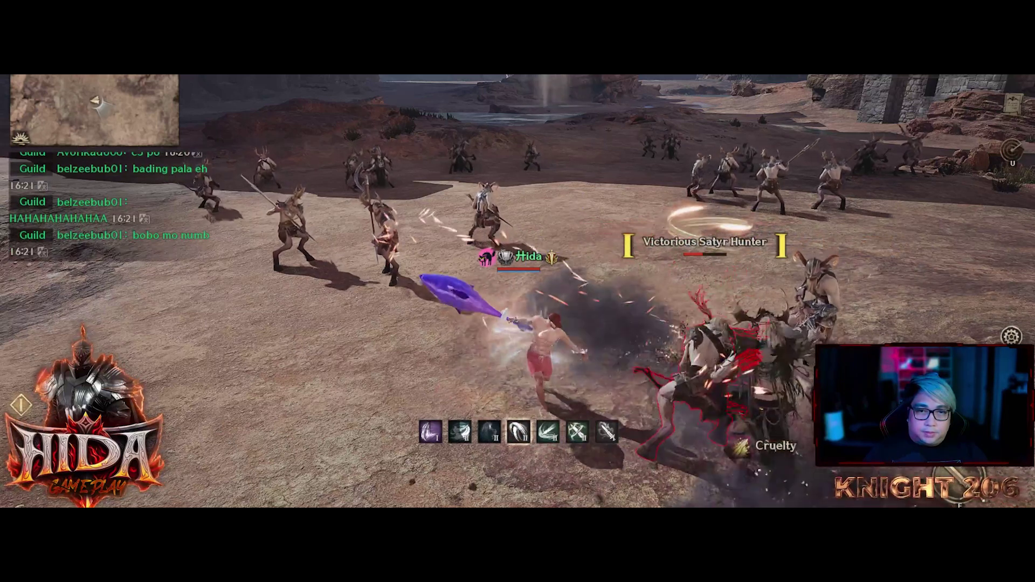
key(alt+F4)
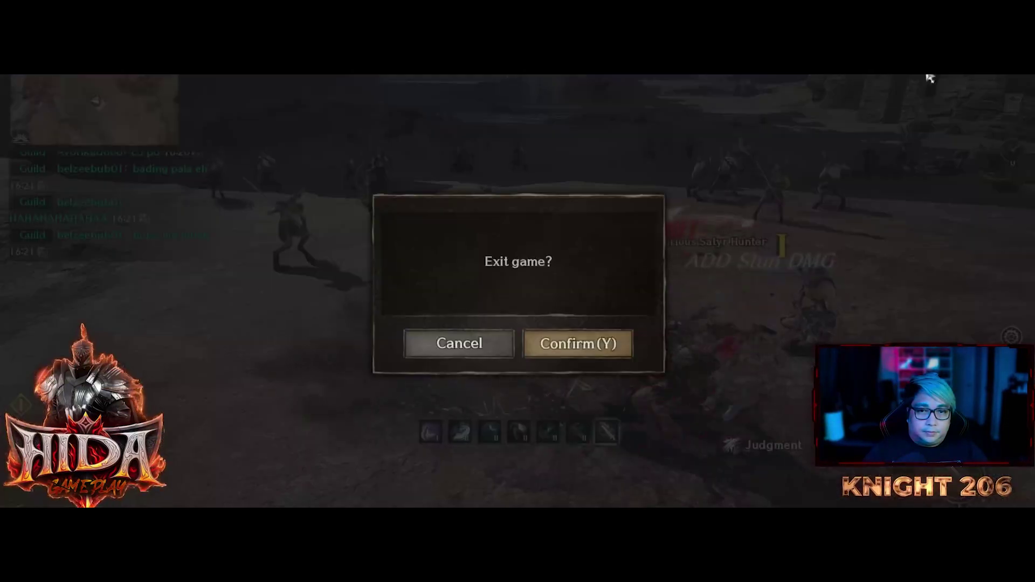
click(566, 346)
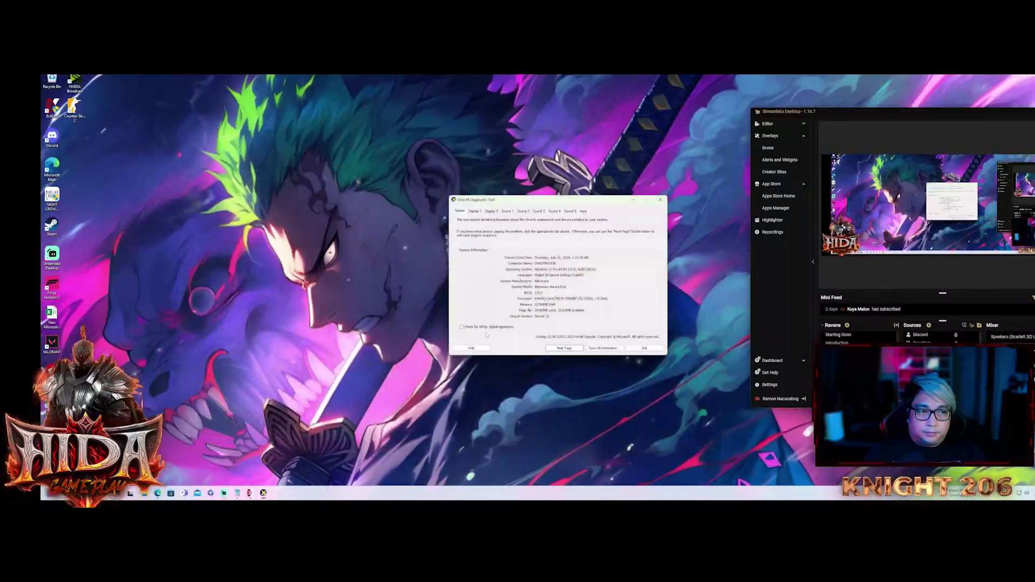
Step: Review the System tab in dxdiag, then show the NVIDIA GeForce RTX 4090 on Display 1
drag(572, 201, 399, 158)
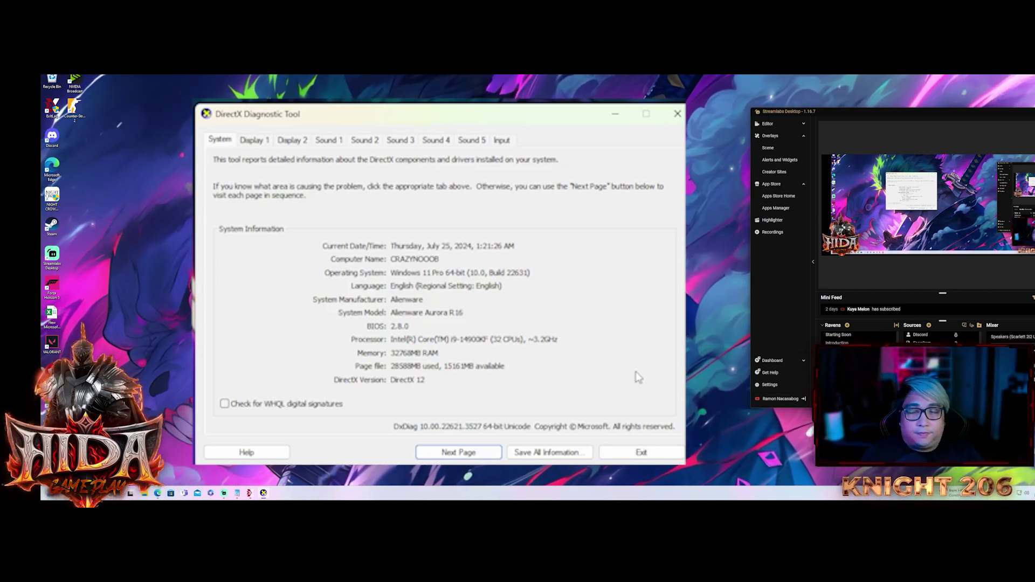
click(252, 140)
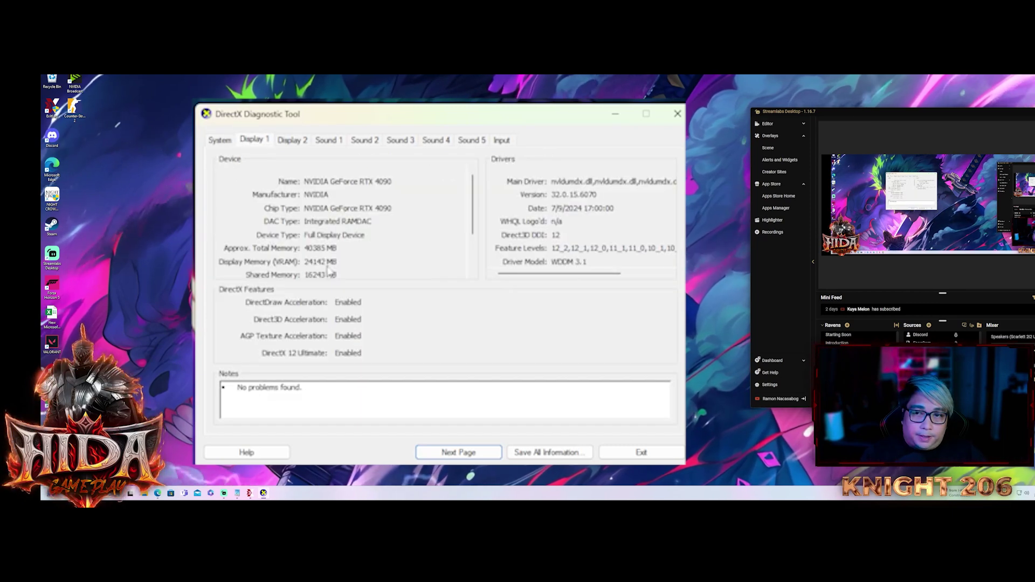